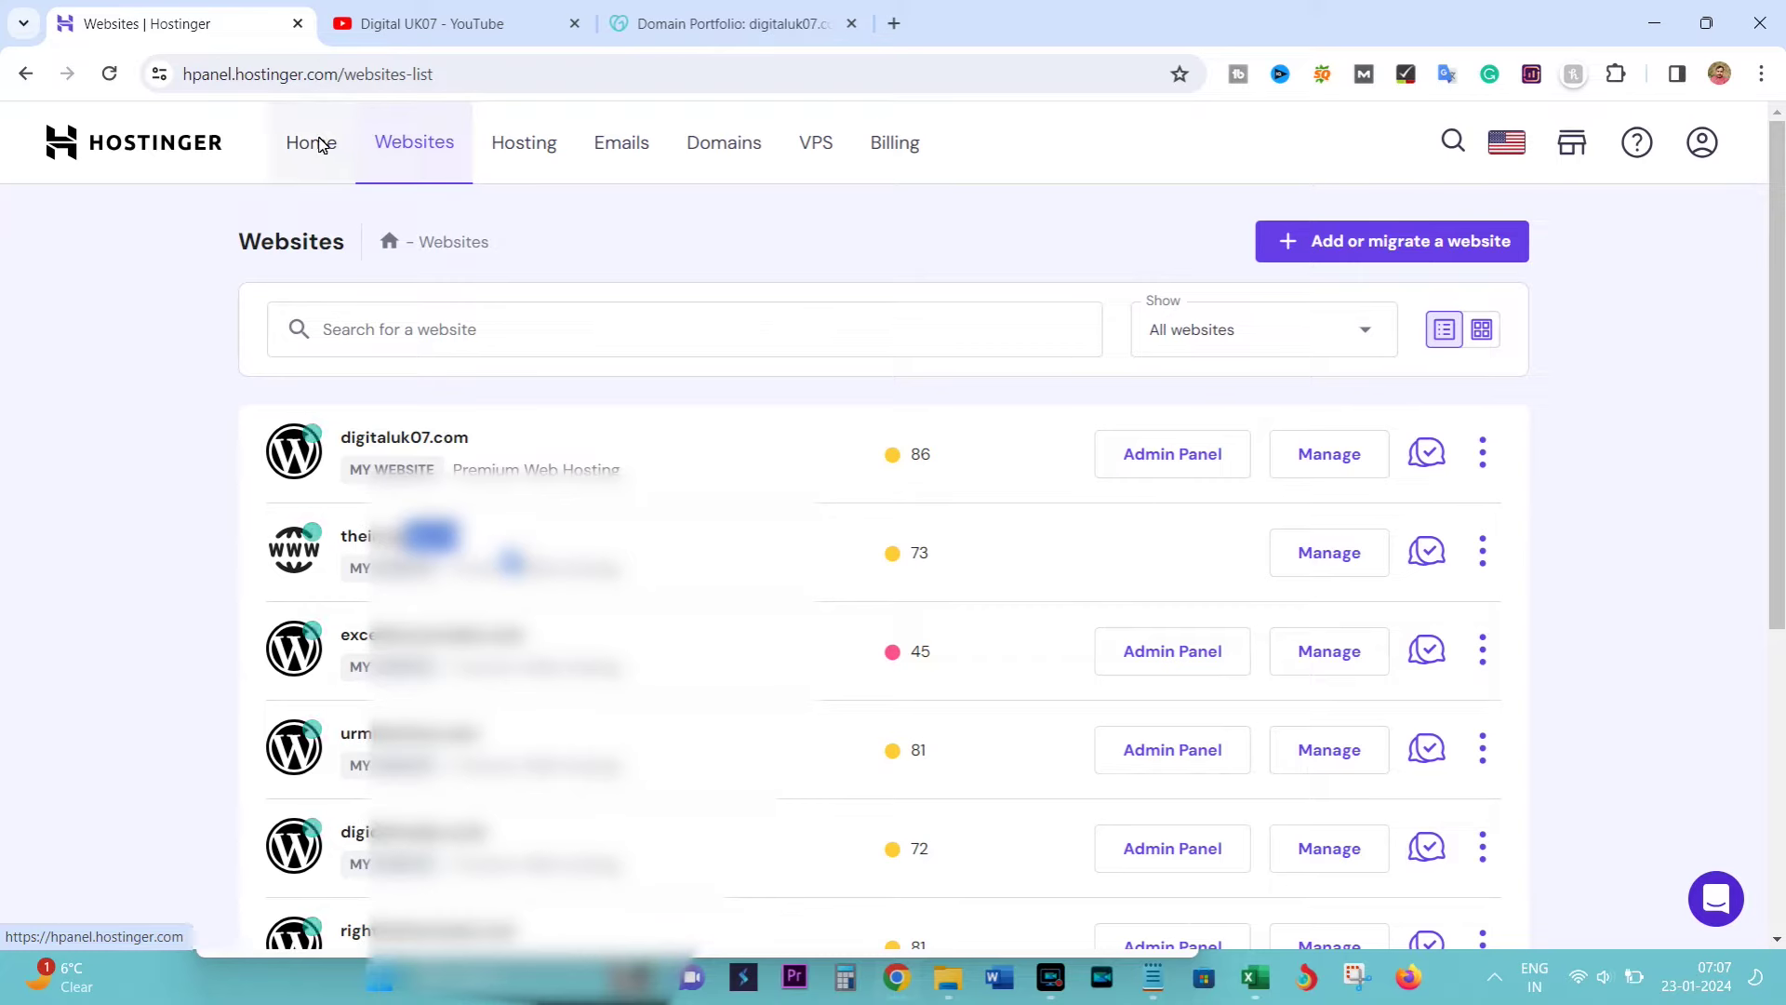
# From the hPanel home page, open the Premium Web Hosting plan and start adding a website to it
pyautogui.click(318, 144)
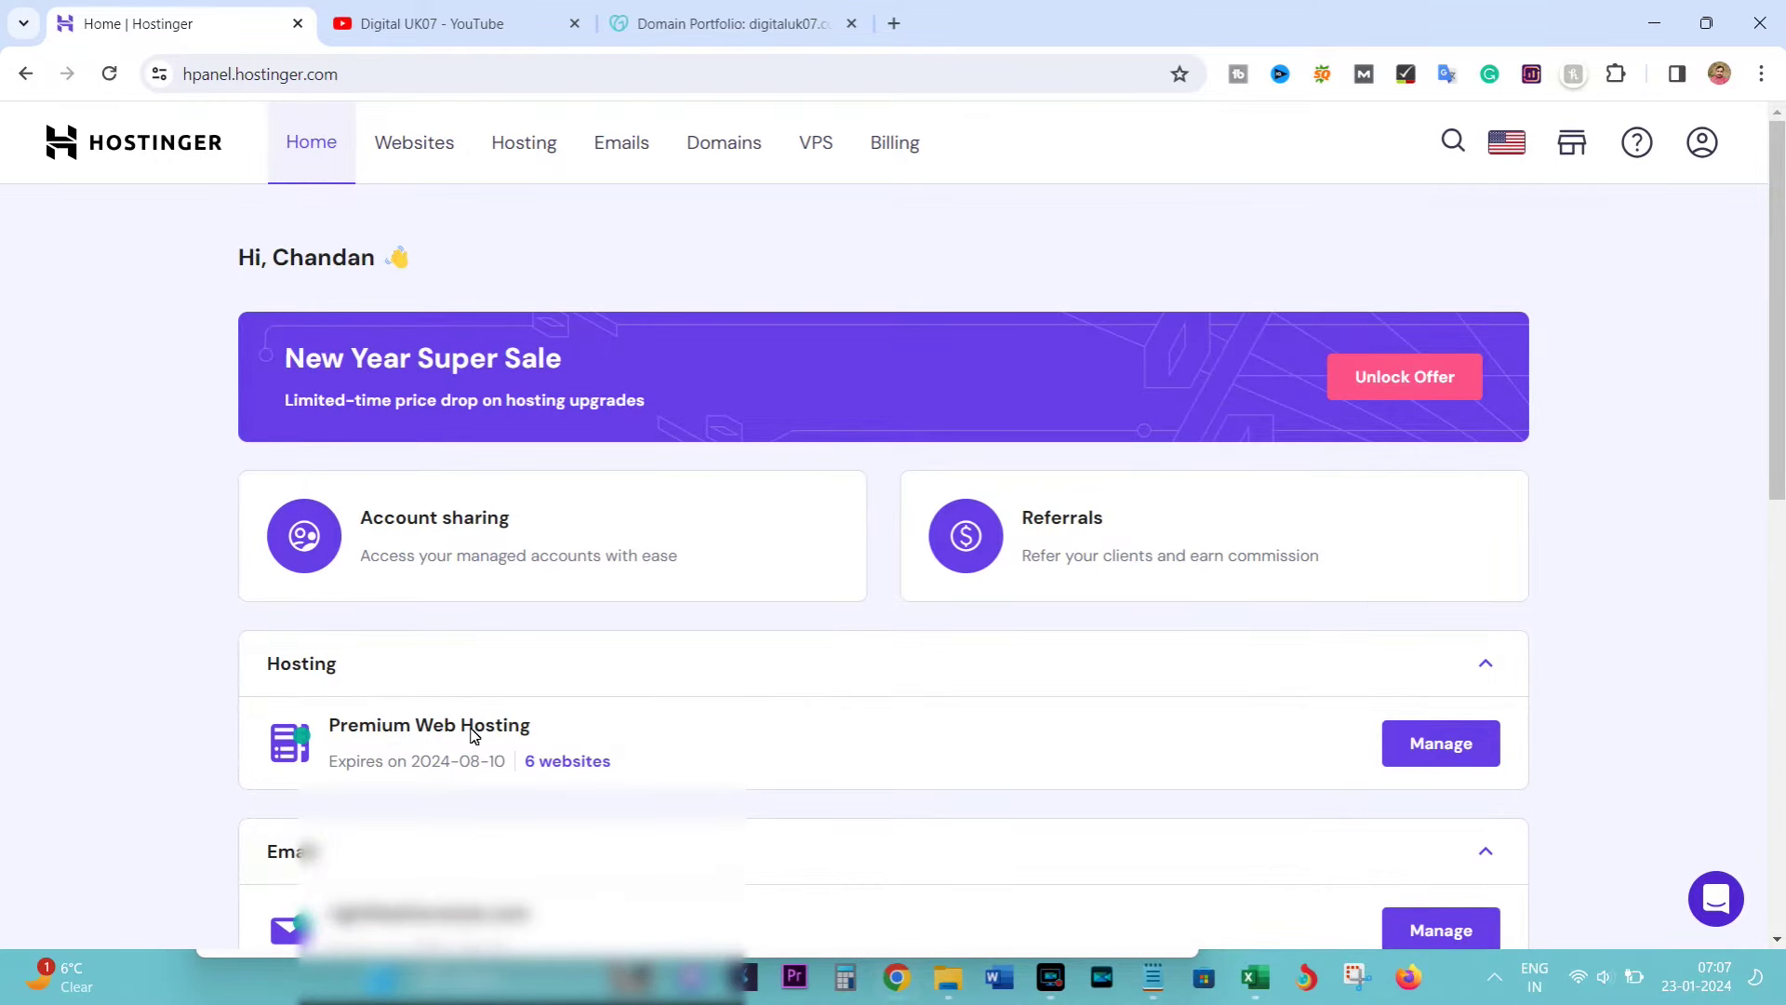
pyautogui.moveTo(267, 668); pyautogui.dragTo(328, 669)
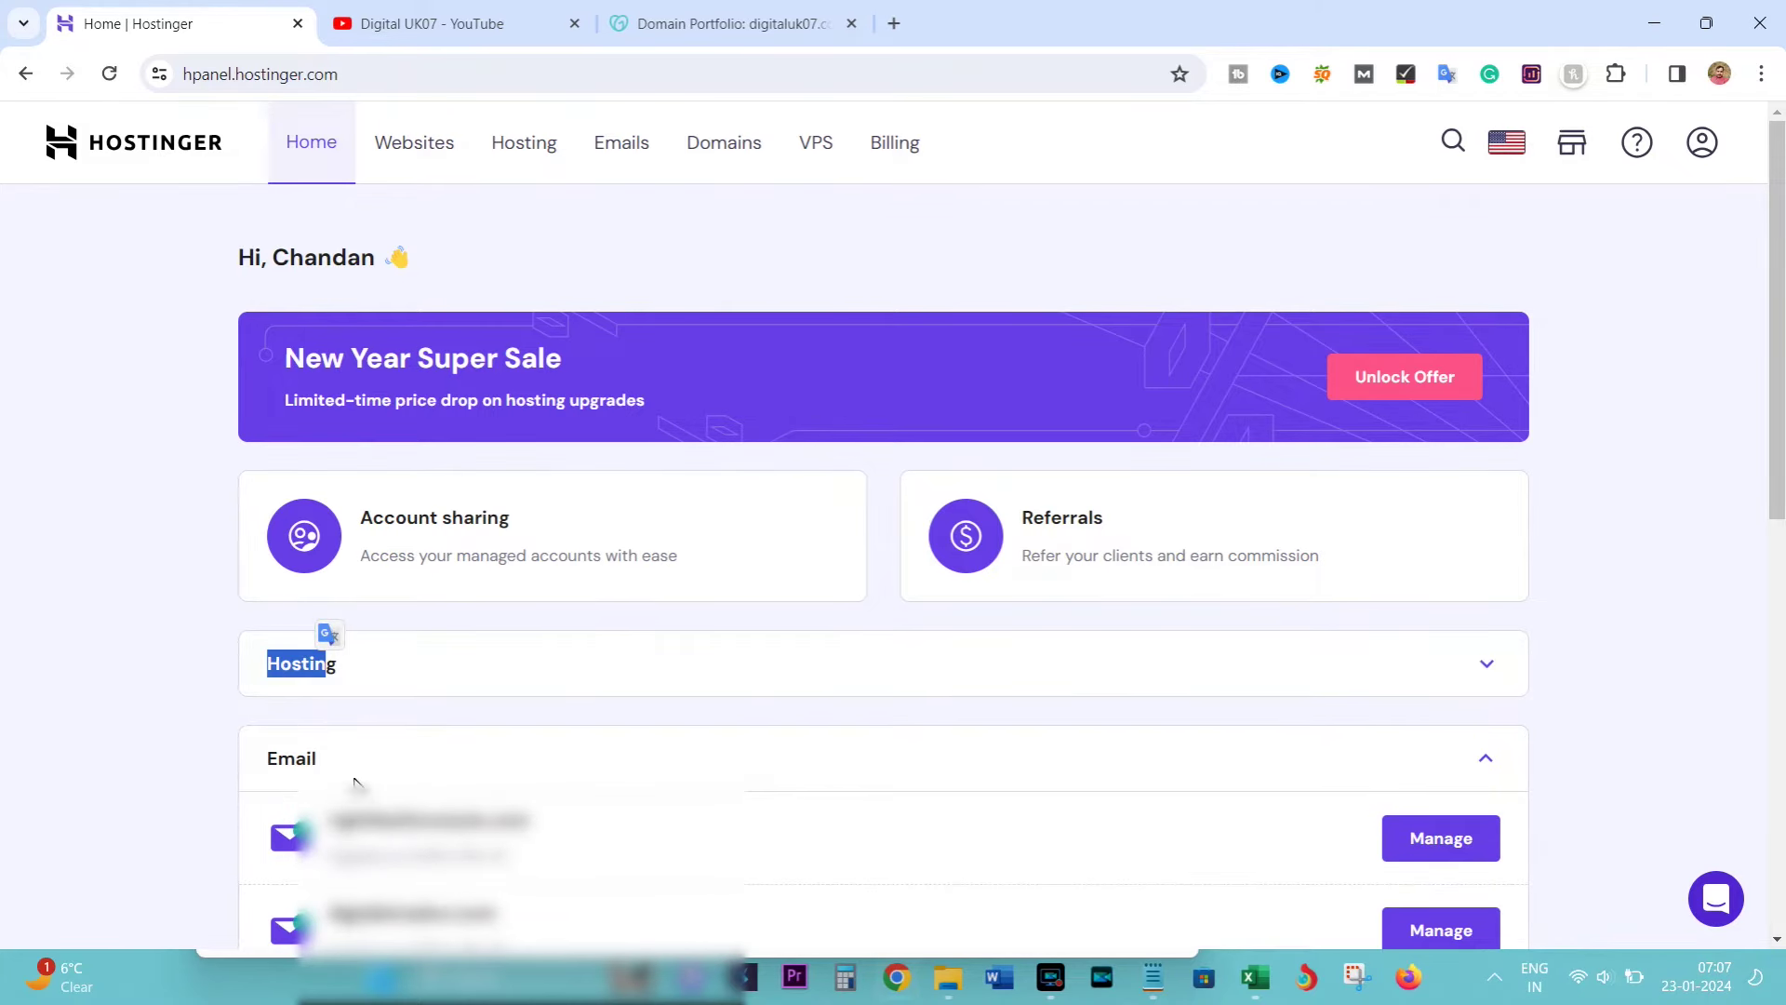
pyautogui.click(331, 672)
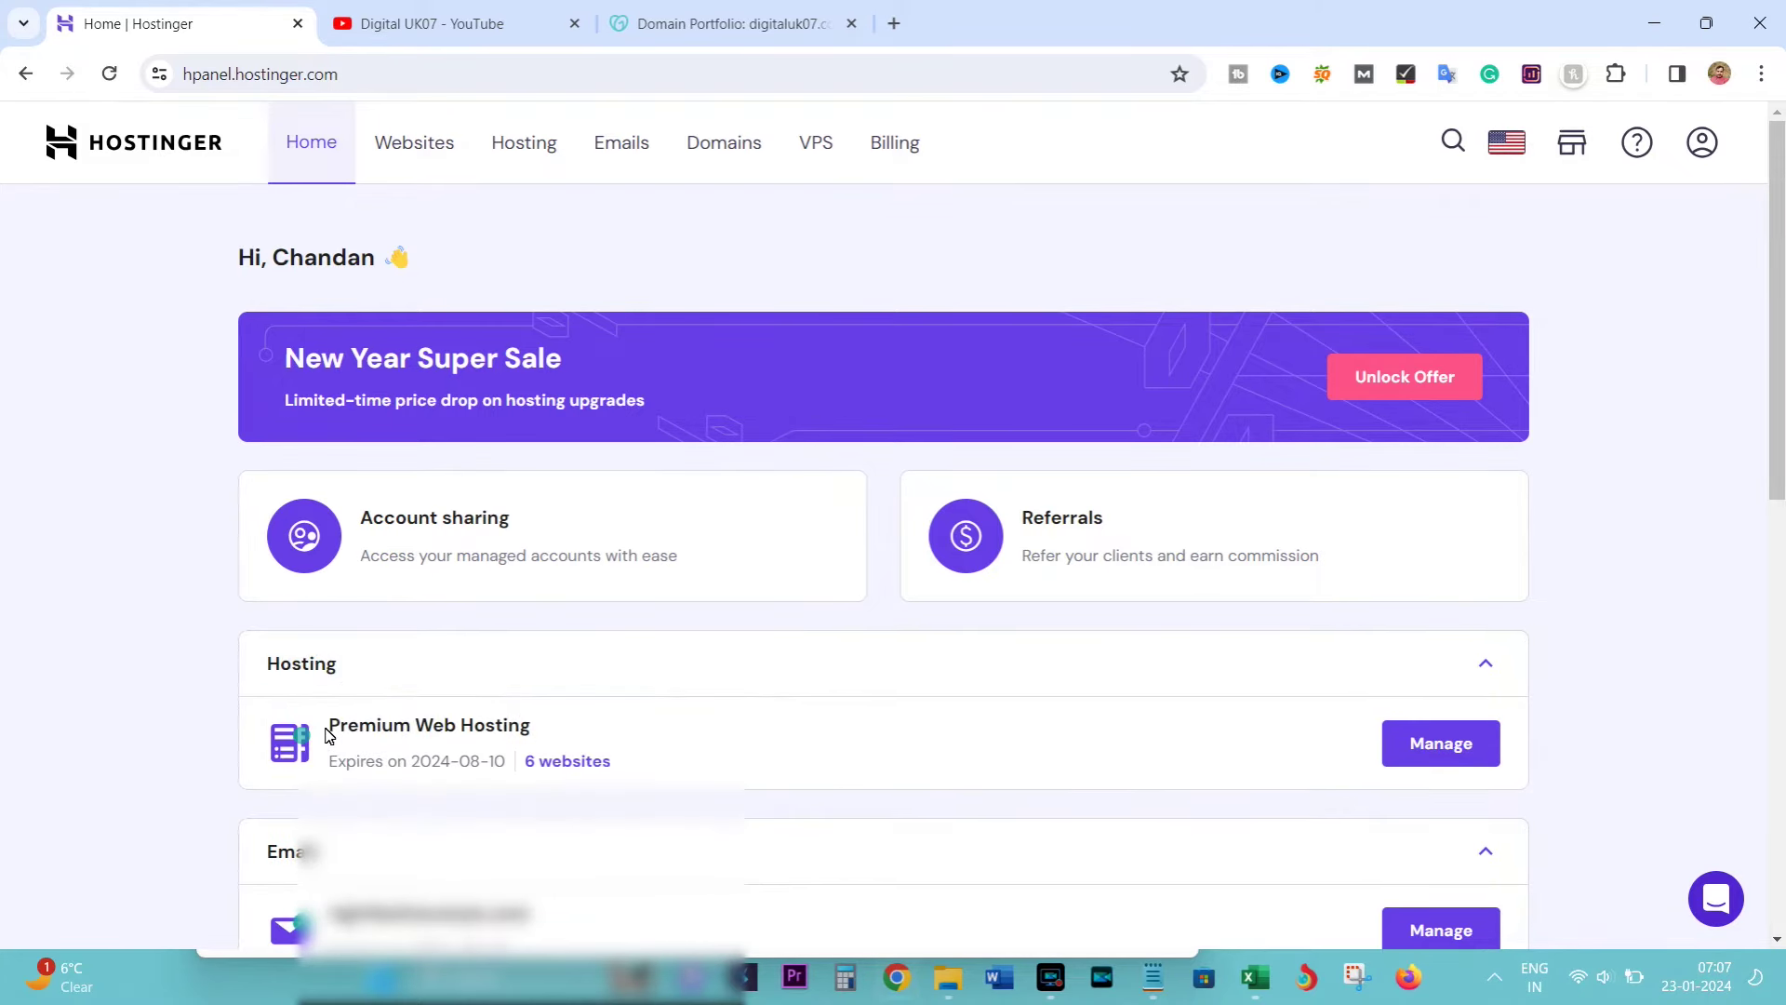
pyautogui.moveTo(332, 734); pyautogui.dragTo(529, 742)
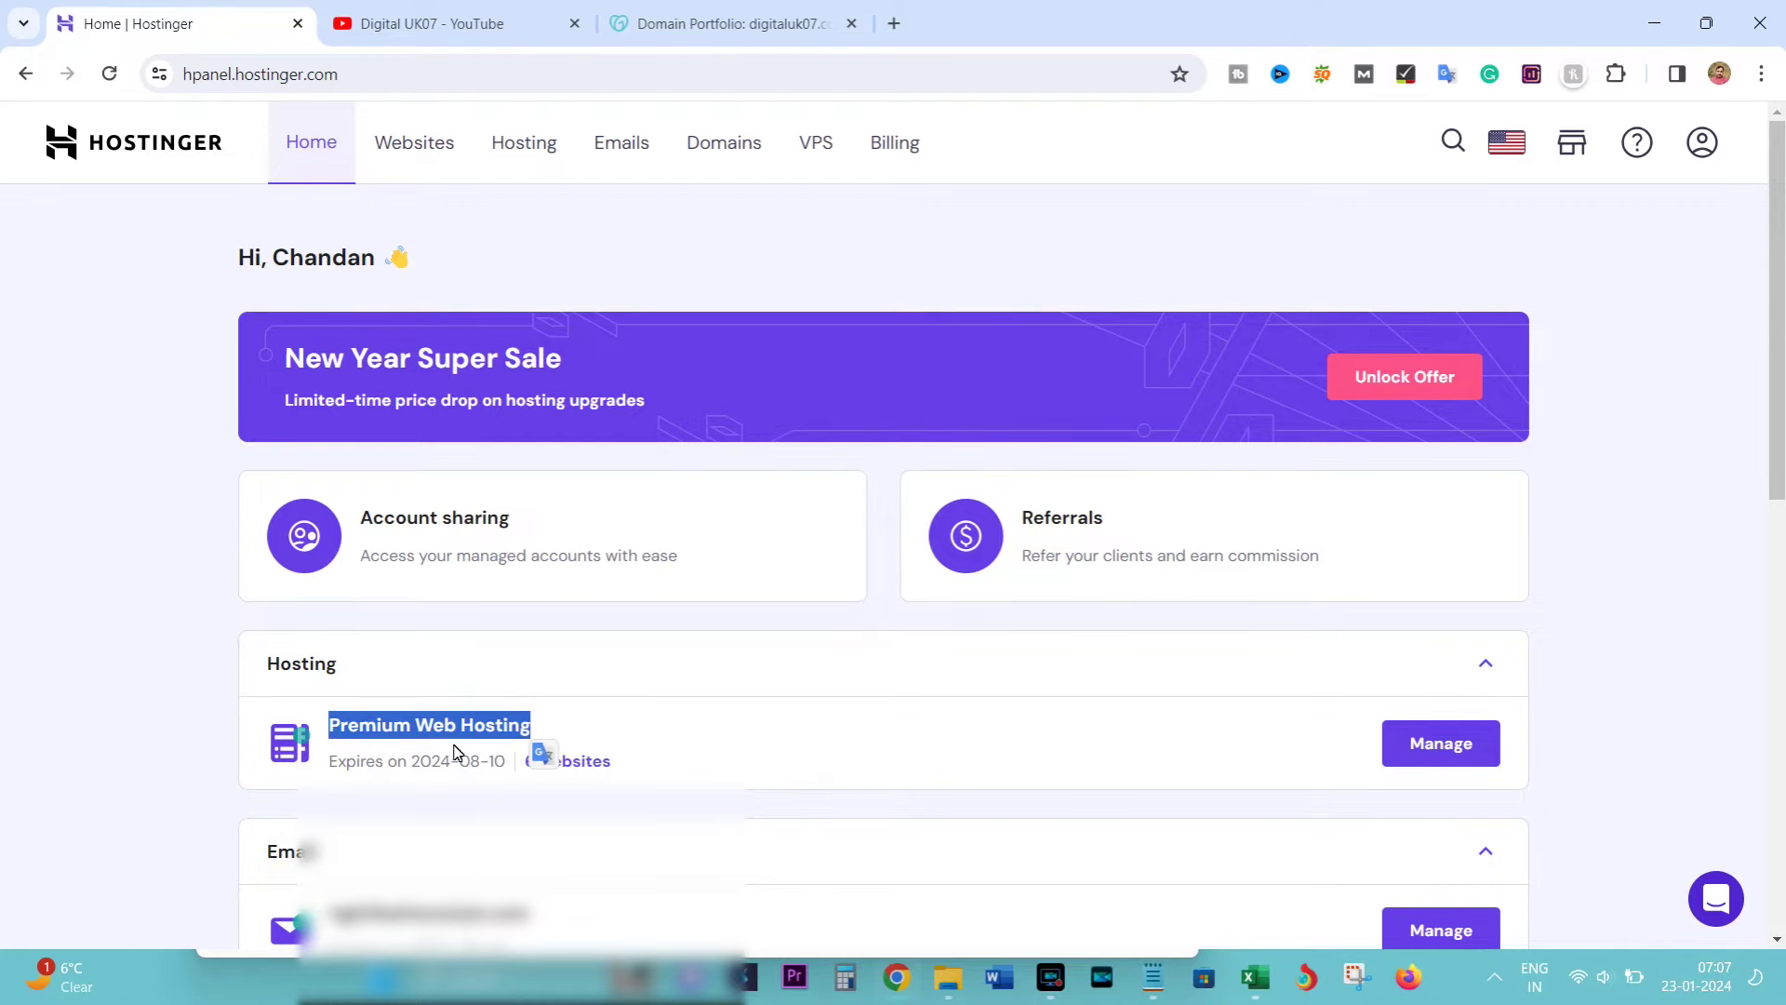
pyautogui.click(1448, 746)
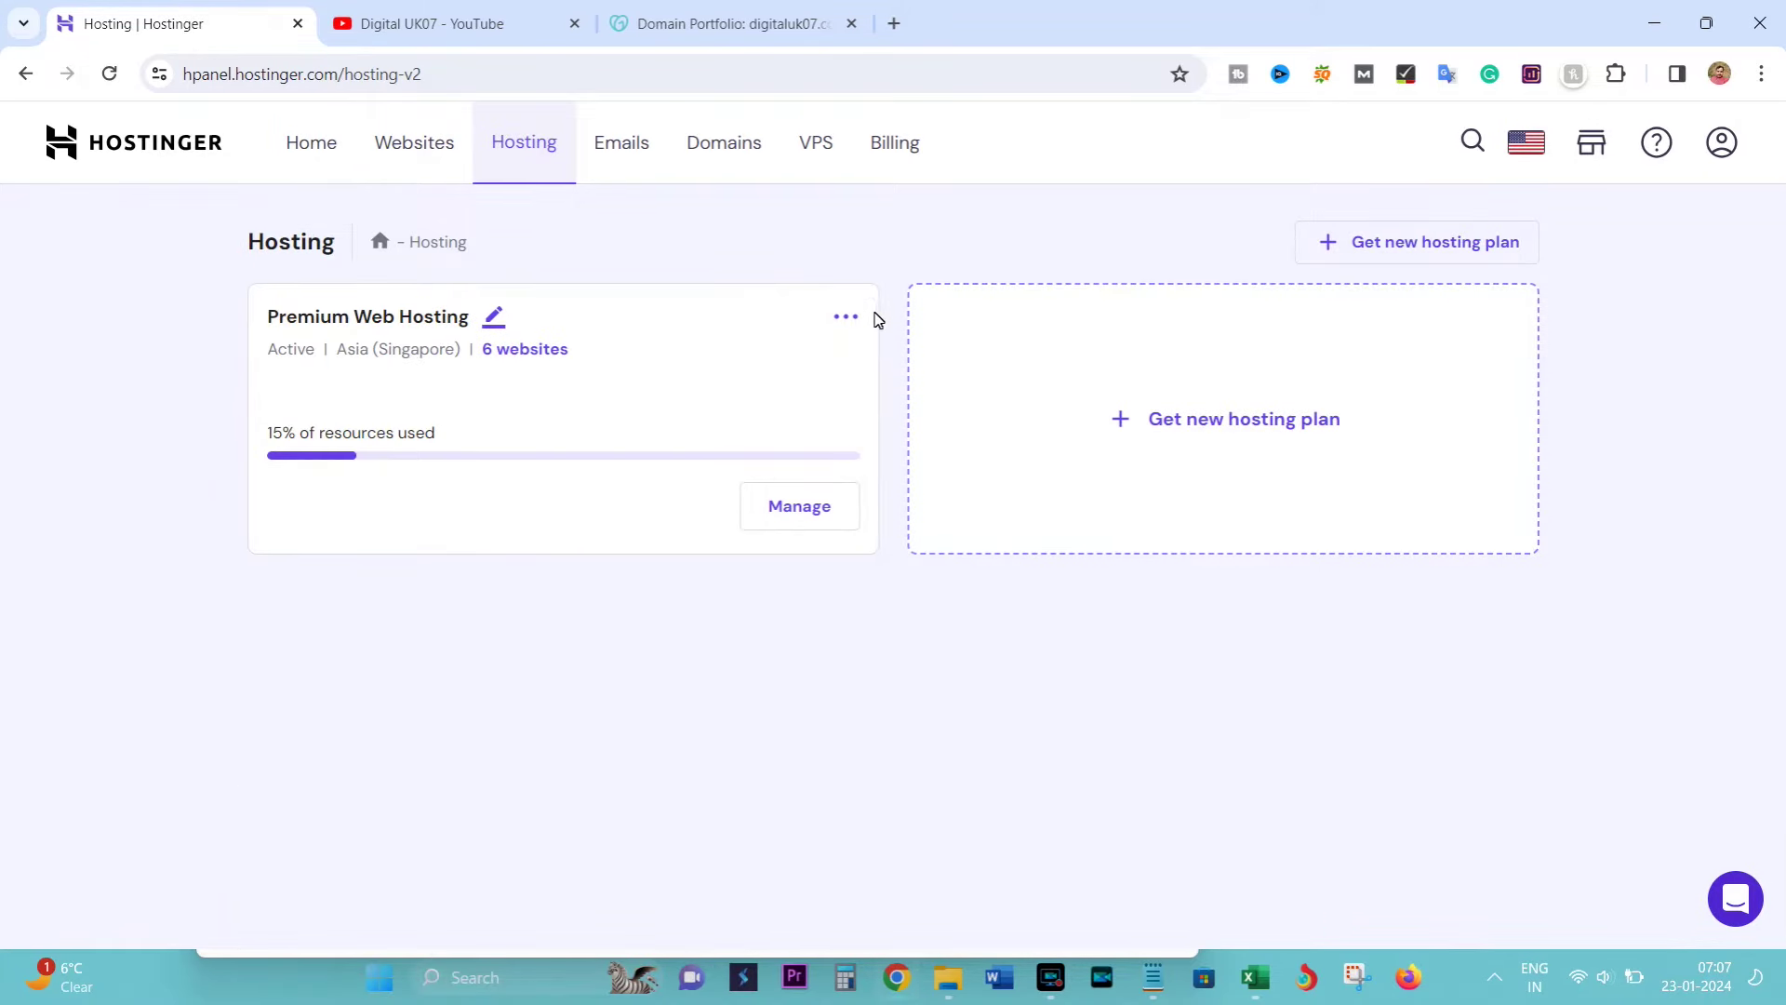
pyautogui.click(847, 321)
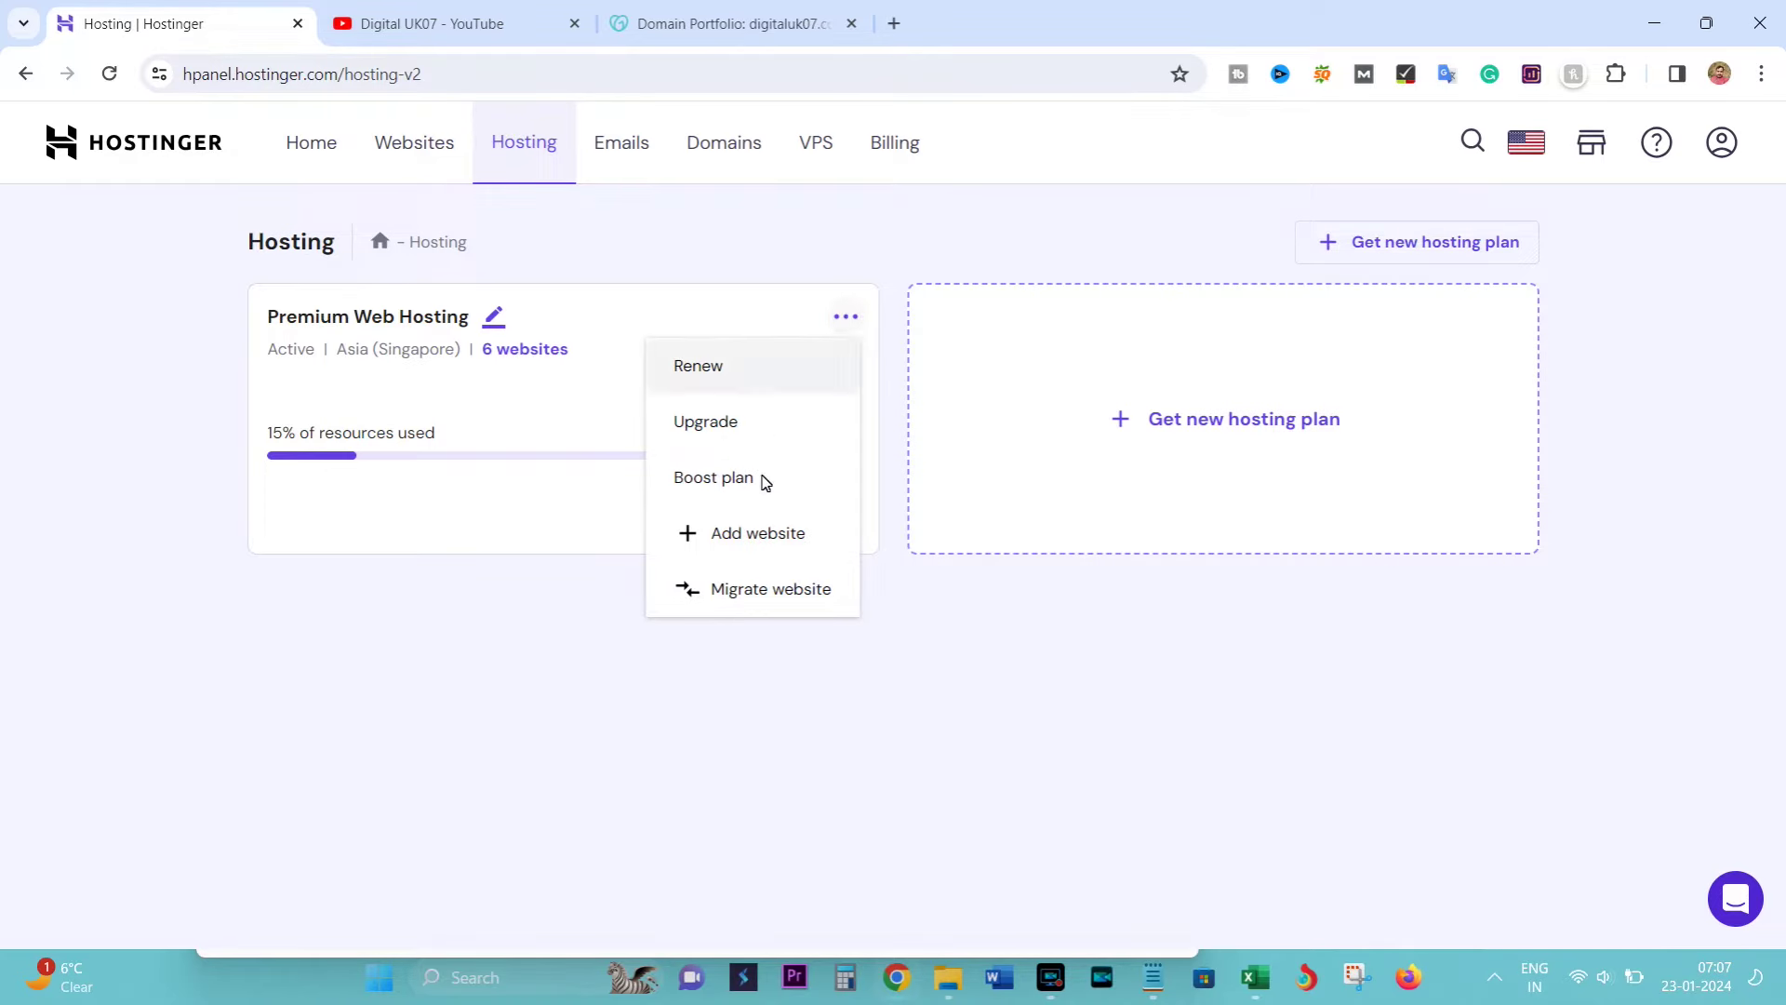
pyautogui.click(757, 535)
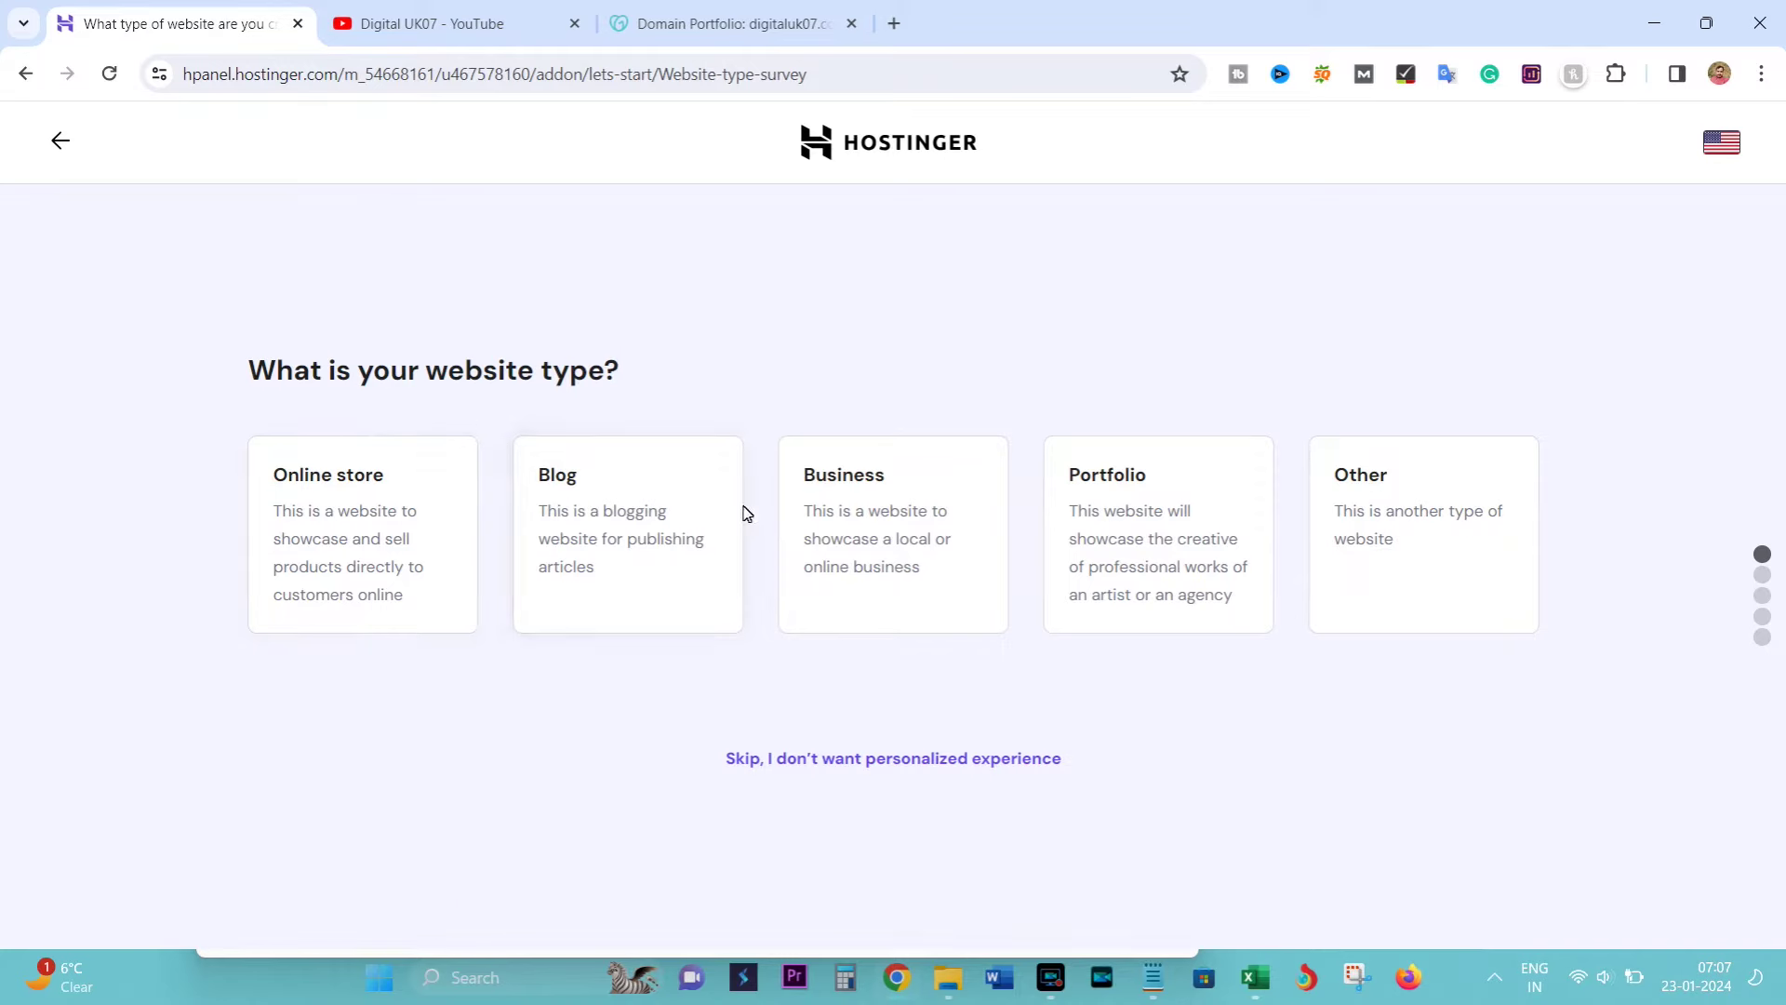
# Skip the personalized experience, create a new website on WordPress and skip its login details in favour of an empty website
pyautogui.click(808, 760)
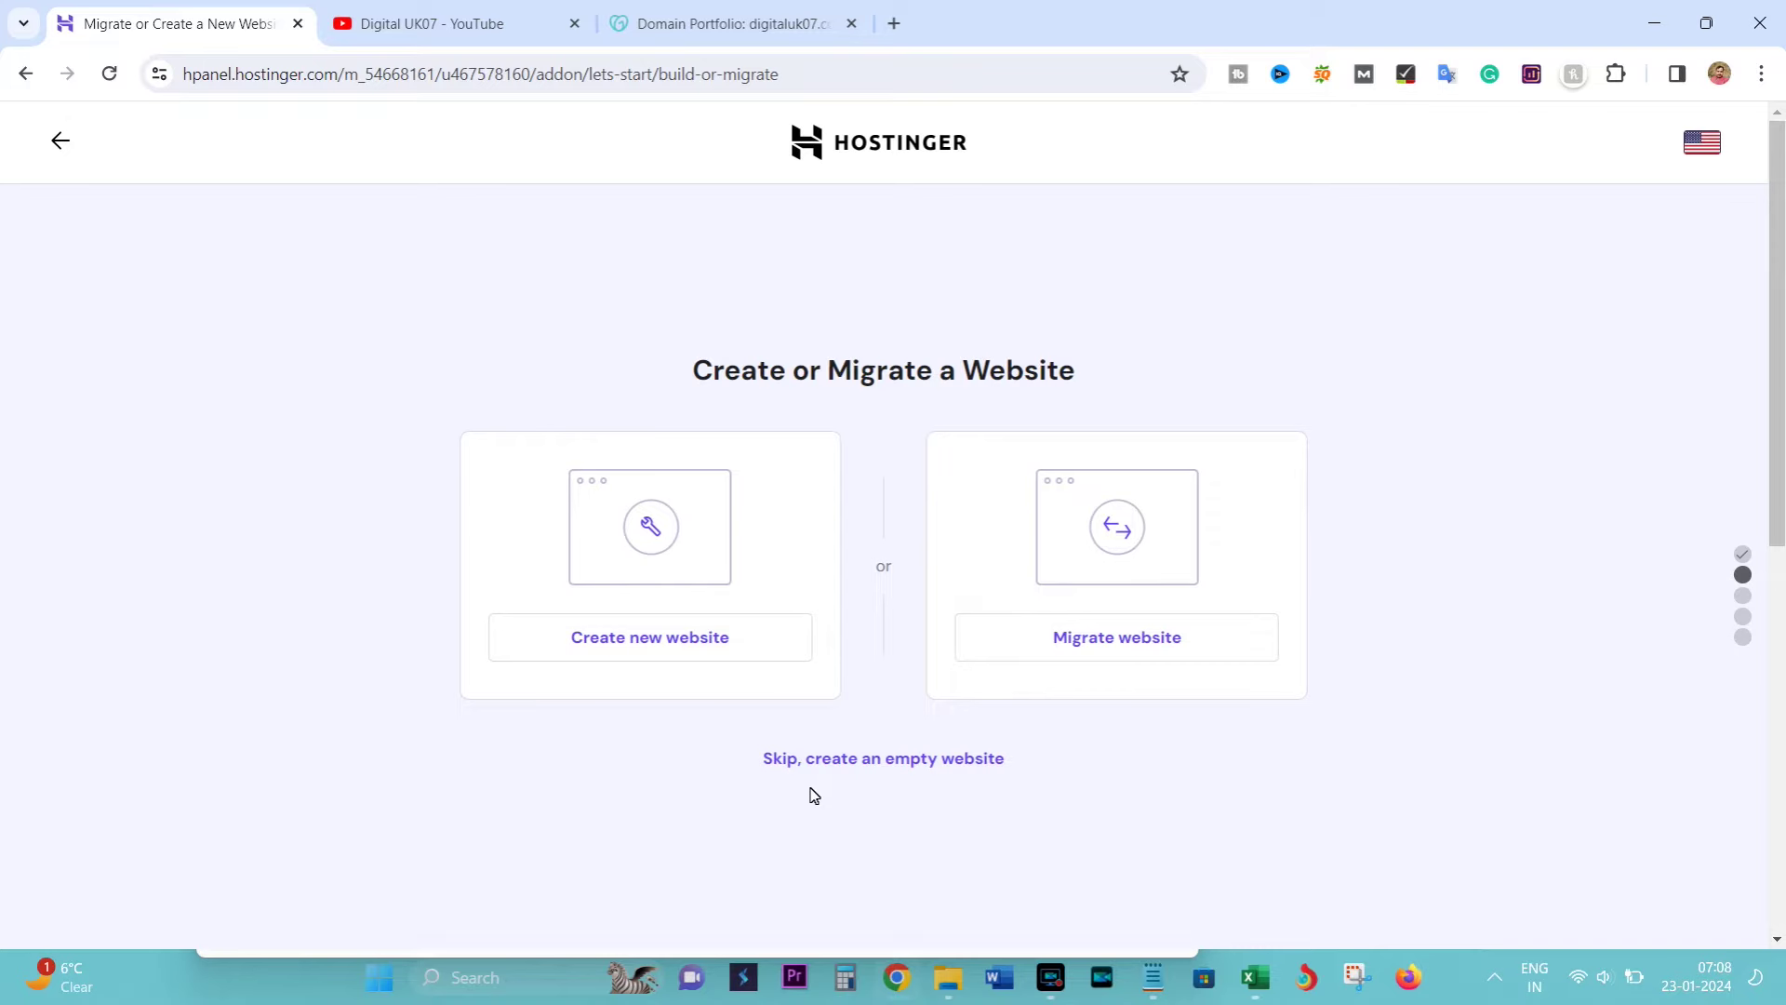
pyautogui.click(654, 651)
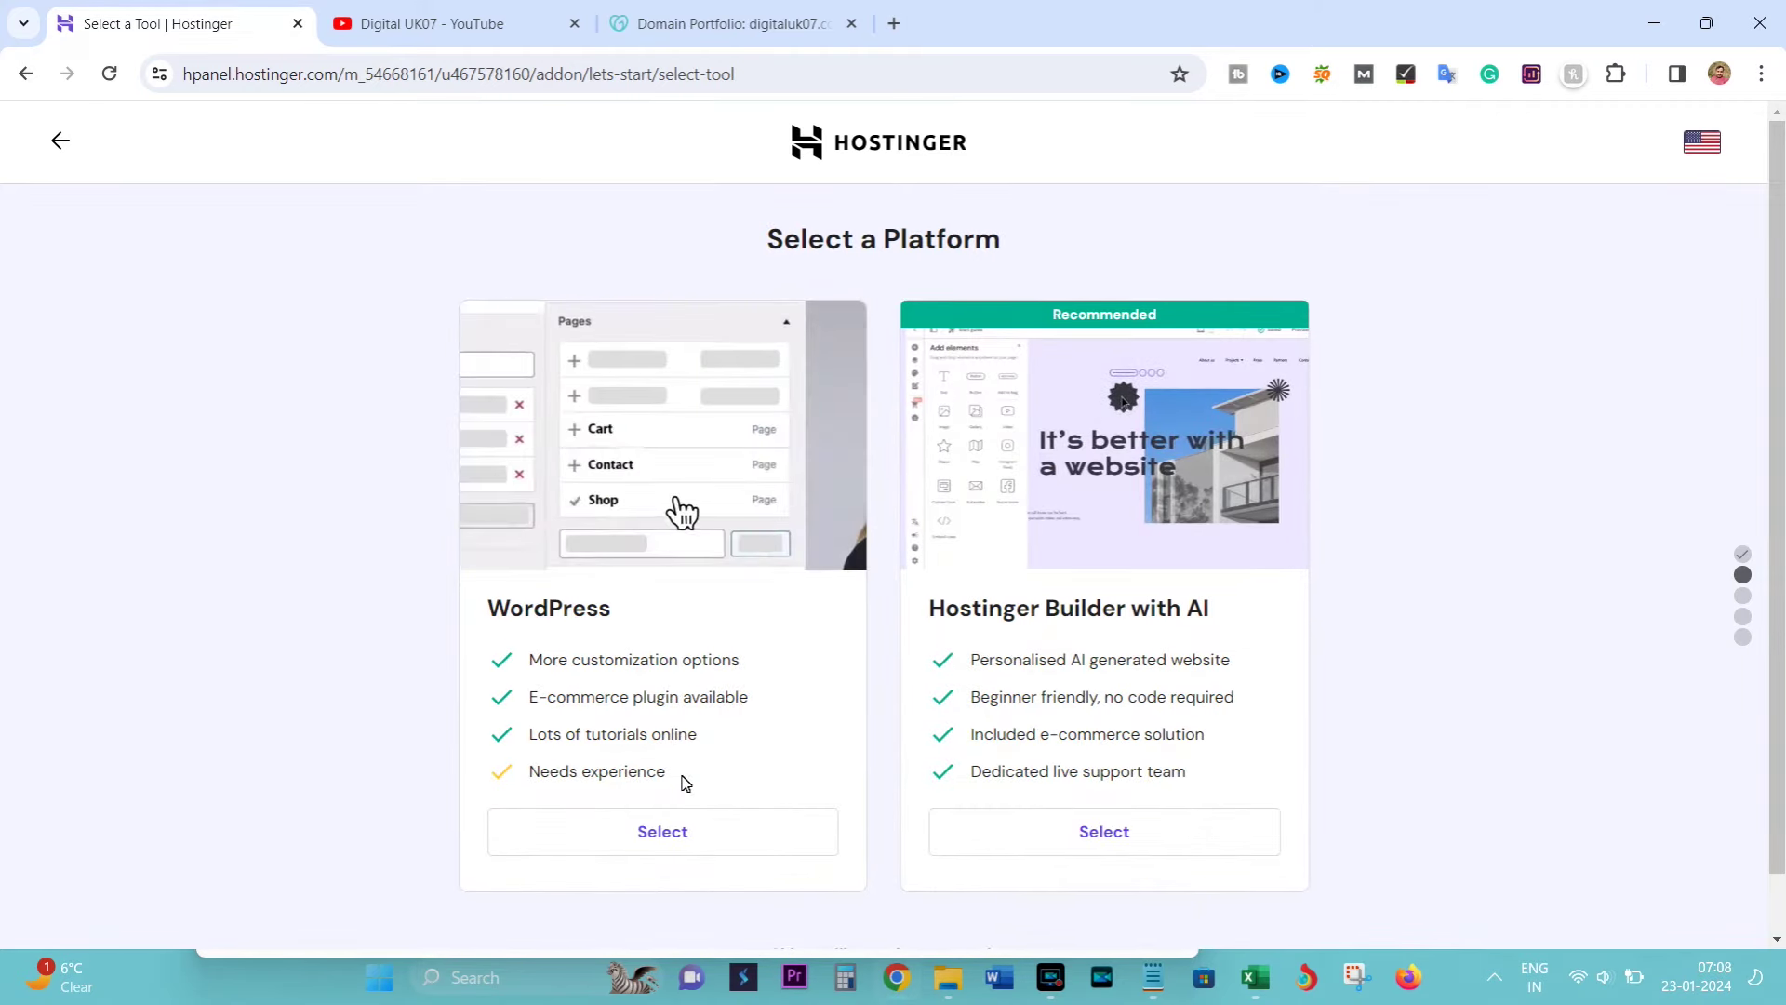
pyautogui.click(656, 832)
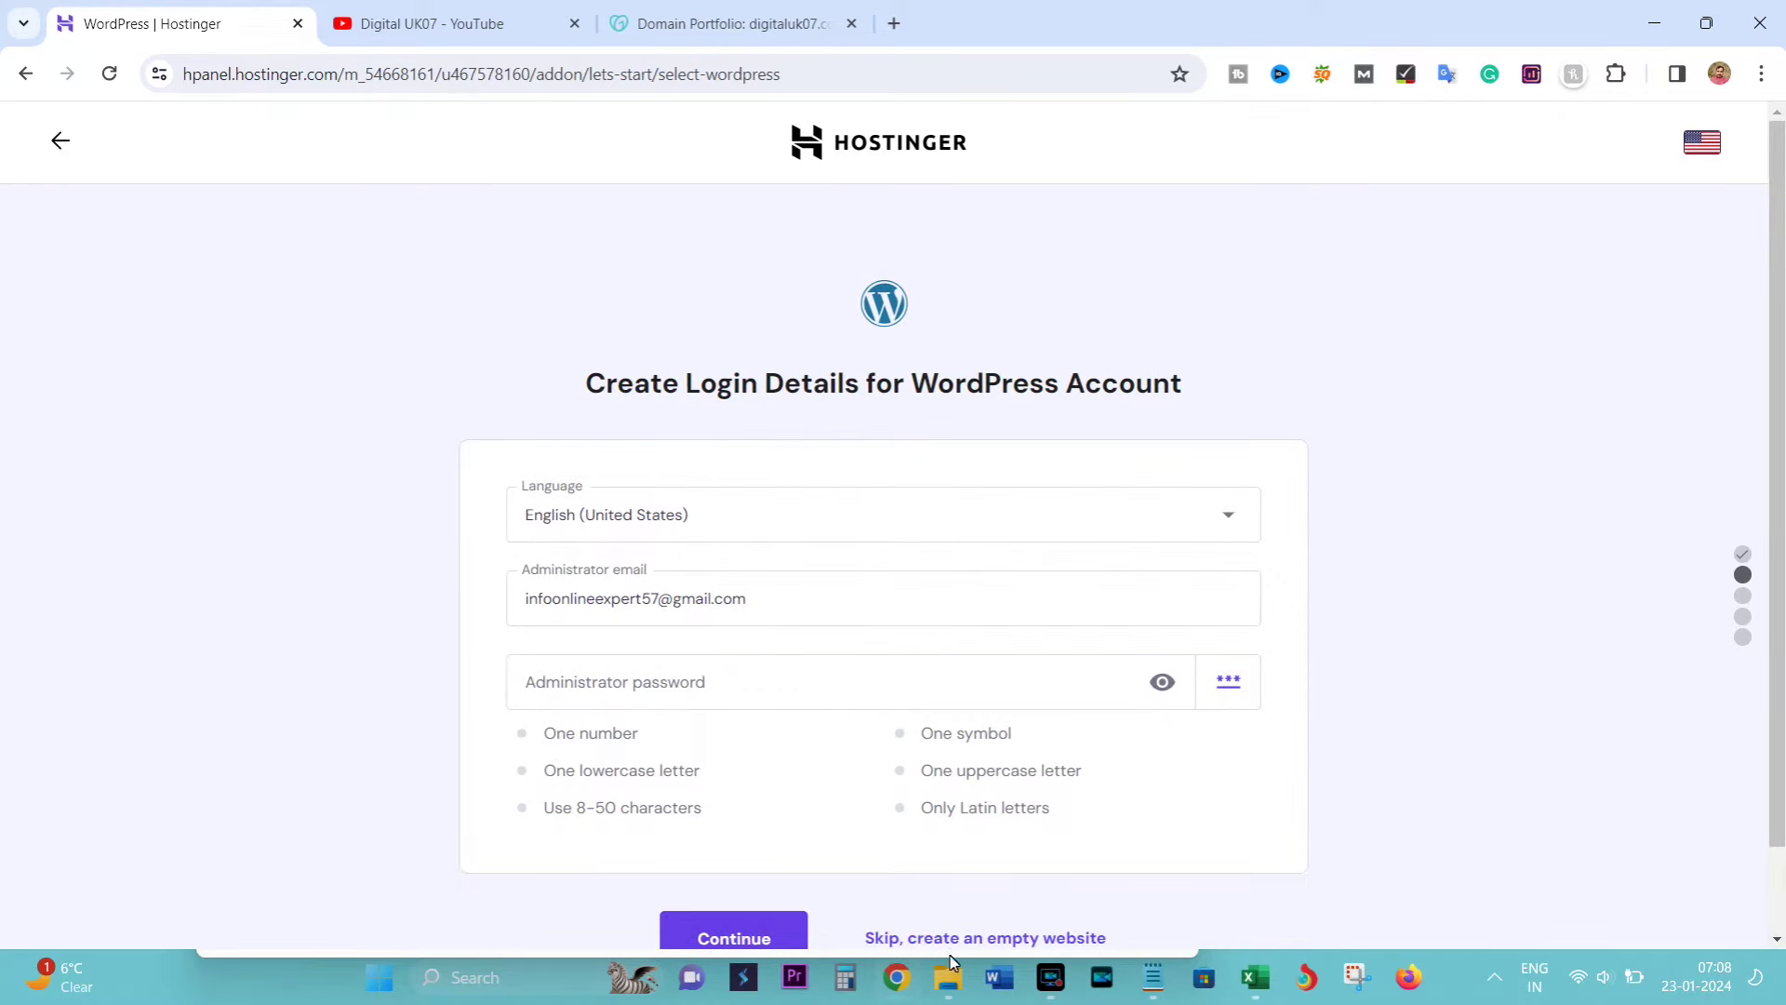
pyautogui.click(994, 941)
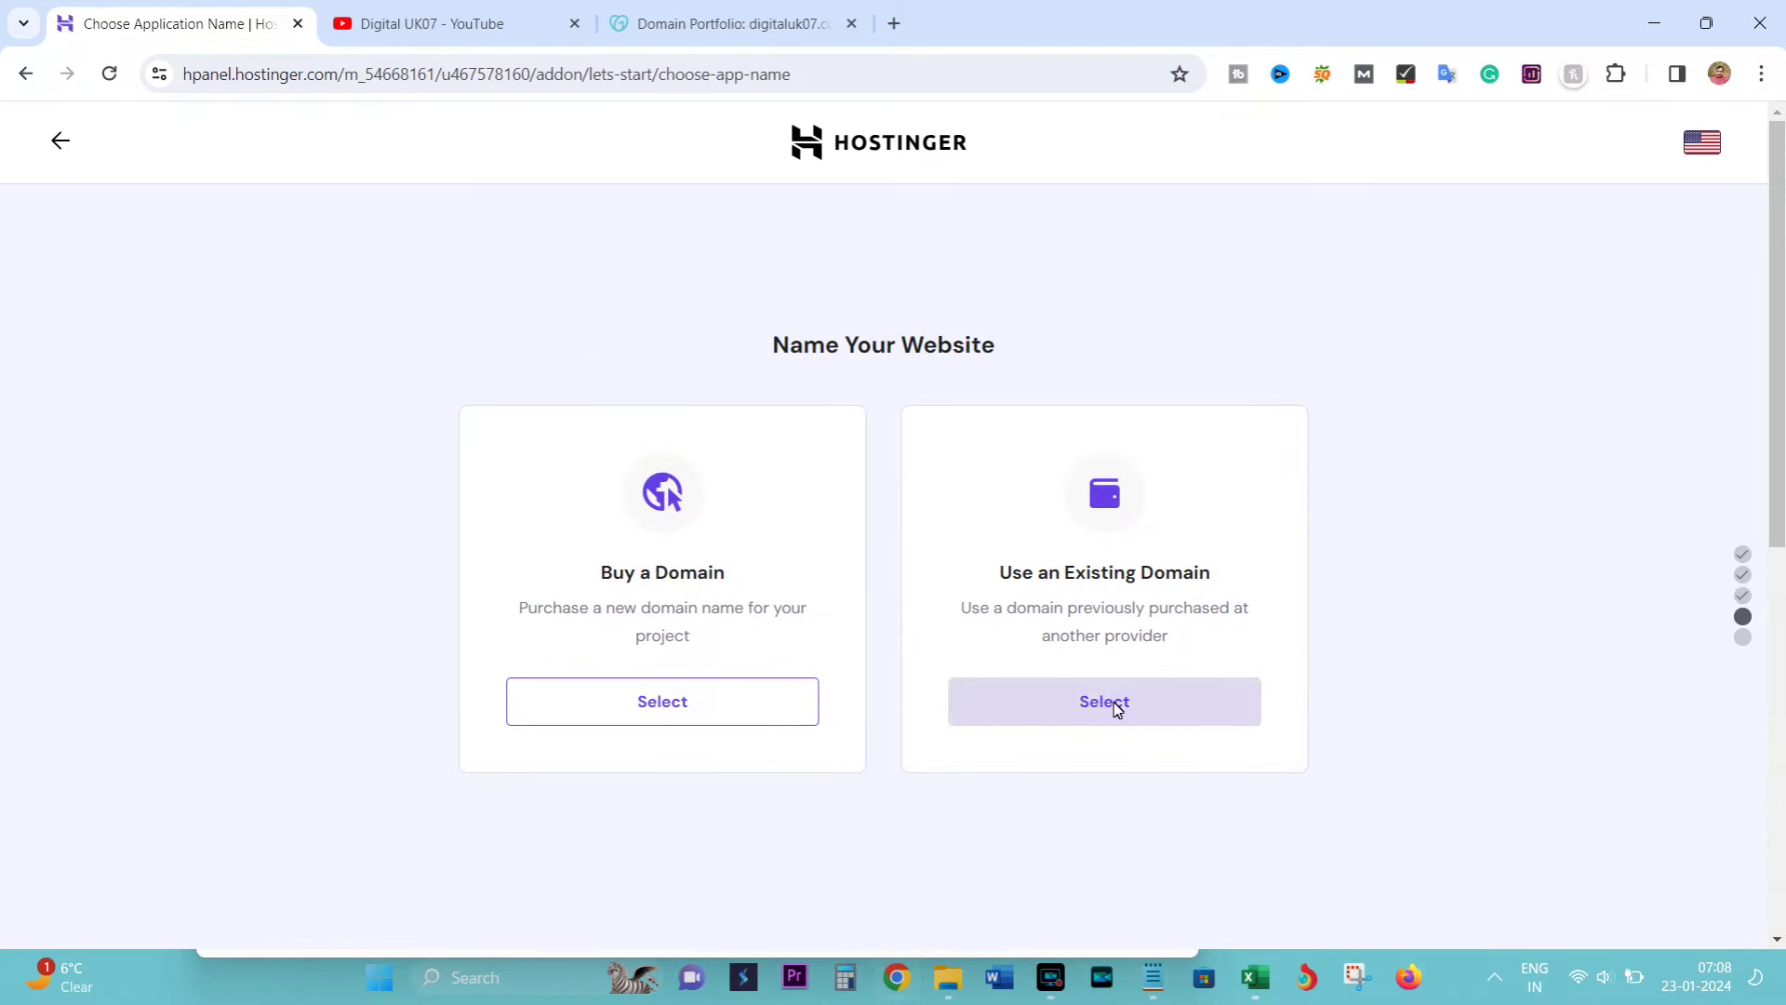
# Name the website with the existing domain canvacom.com and continue to the domain summary
pyautogui.click(700, 719)
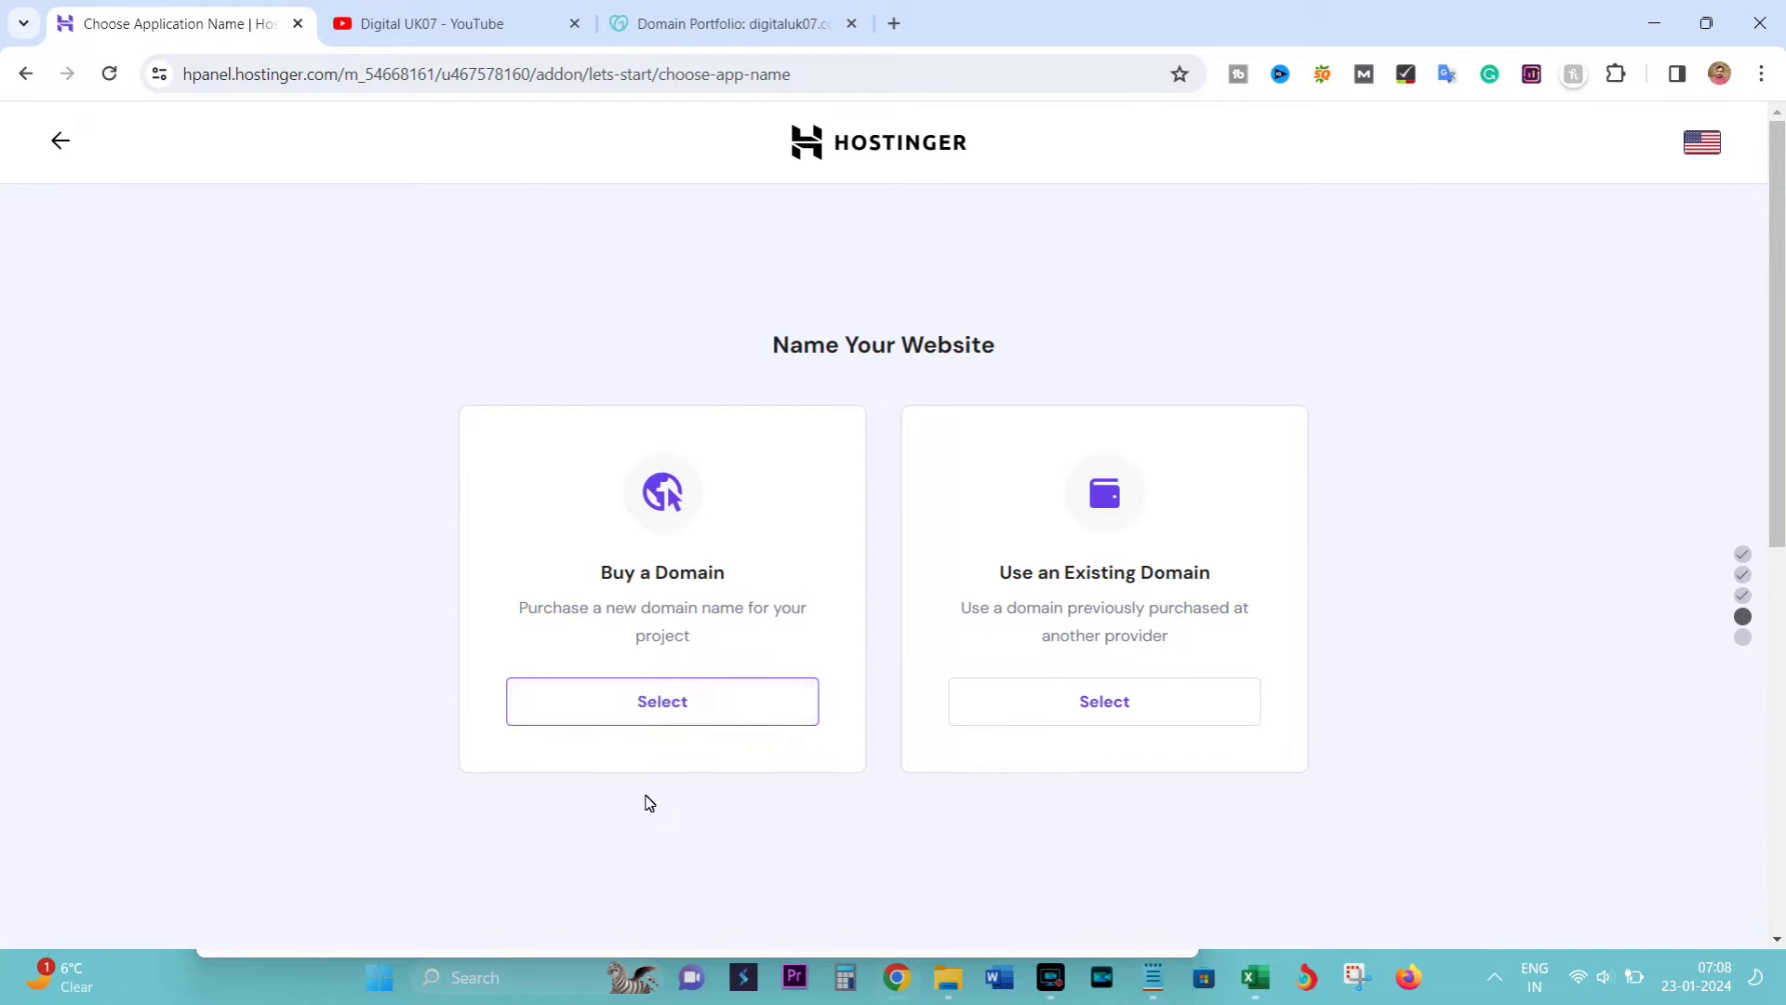
pyautogui.click(1101, 702)
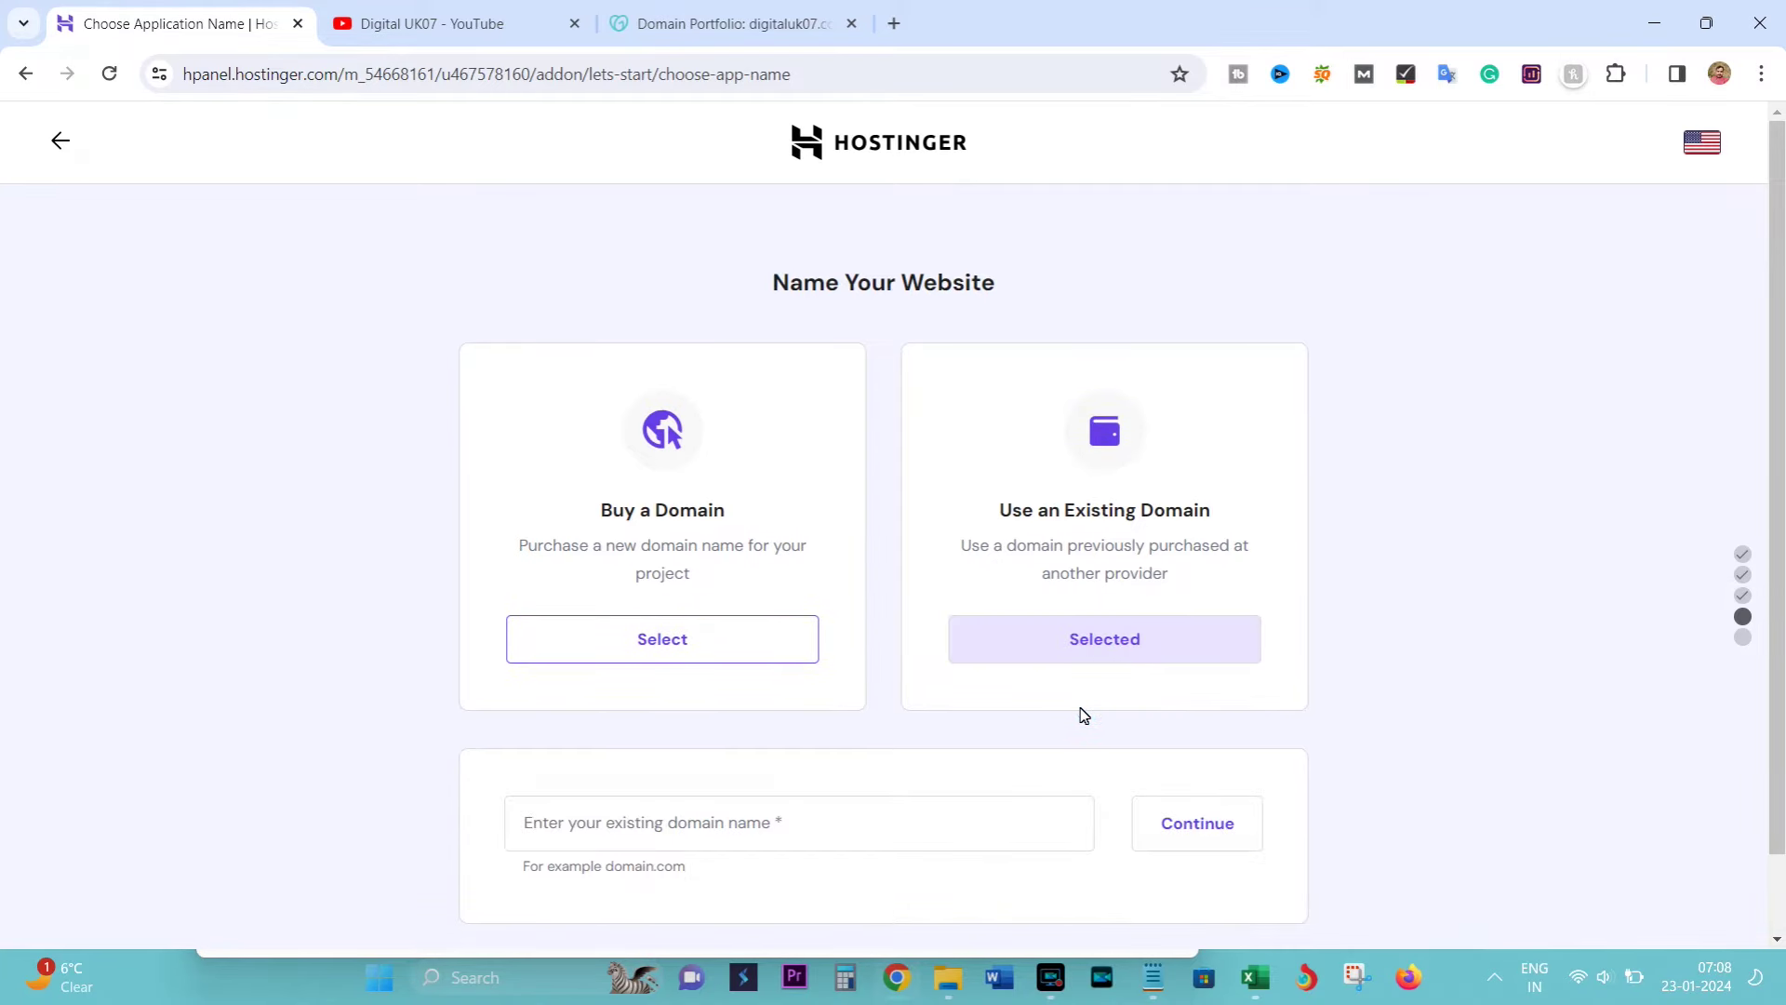
pyautogui.scroll(-1, 1315, 758)
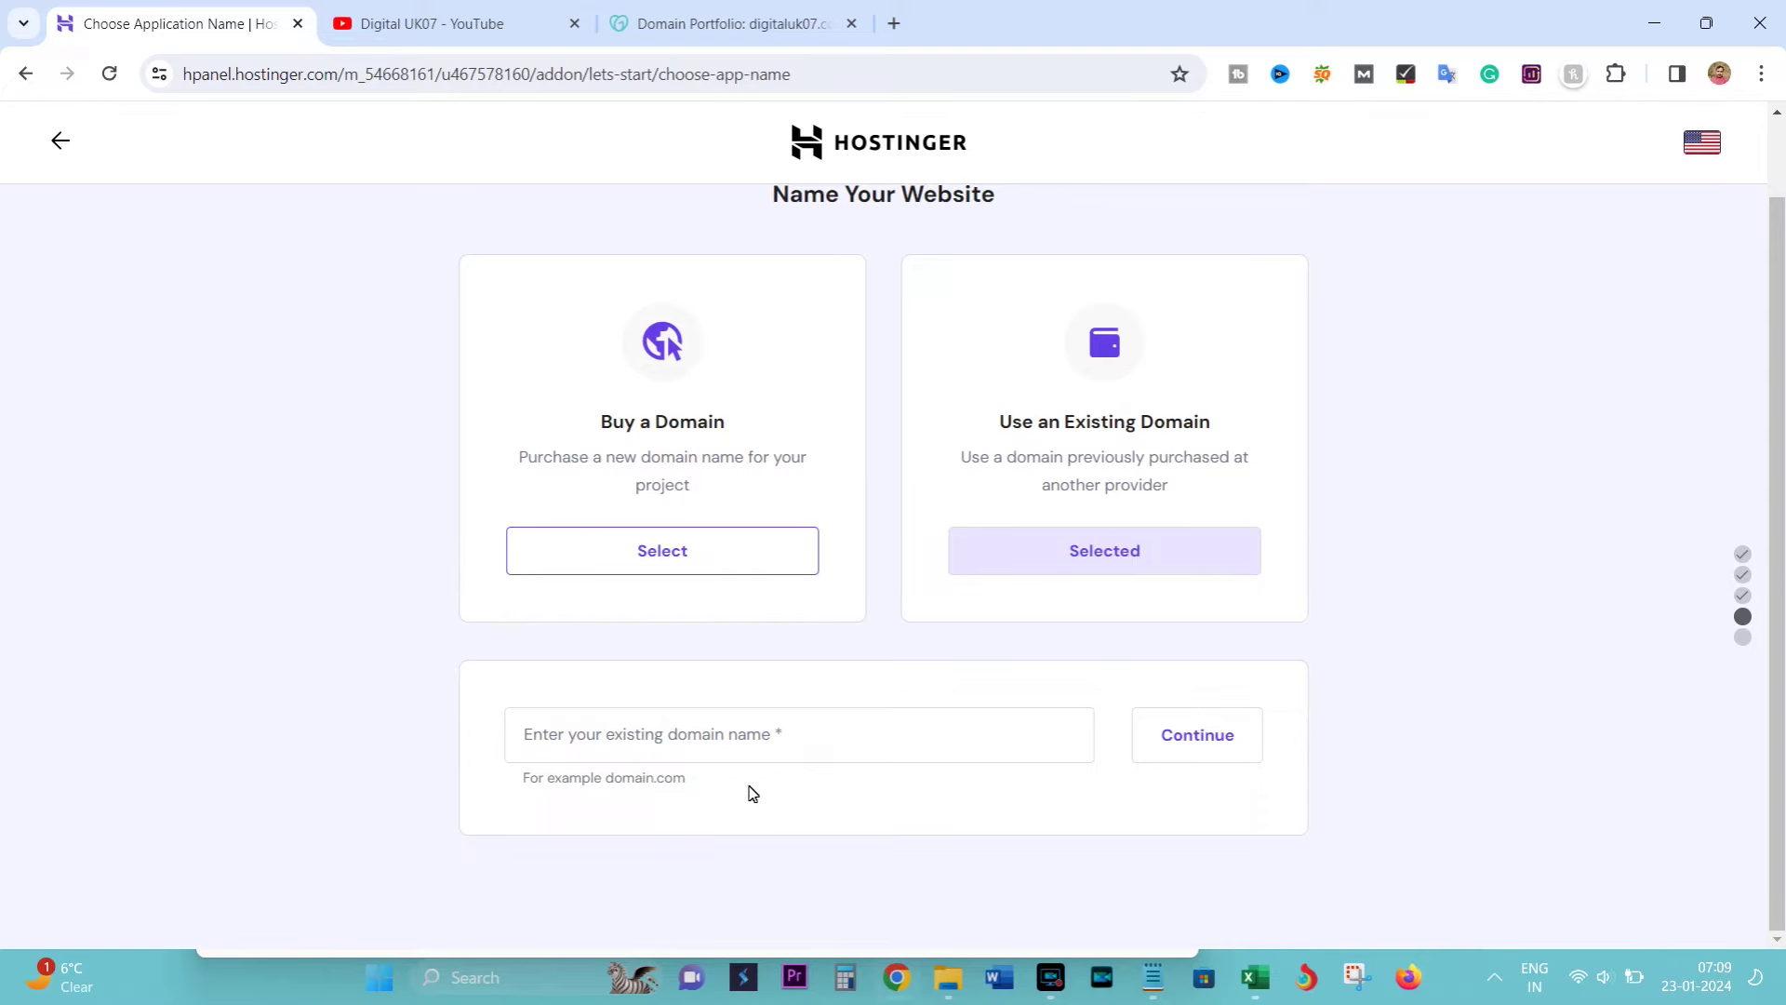
pyautogui.click(726, 737)
pyautogui.write('c')
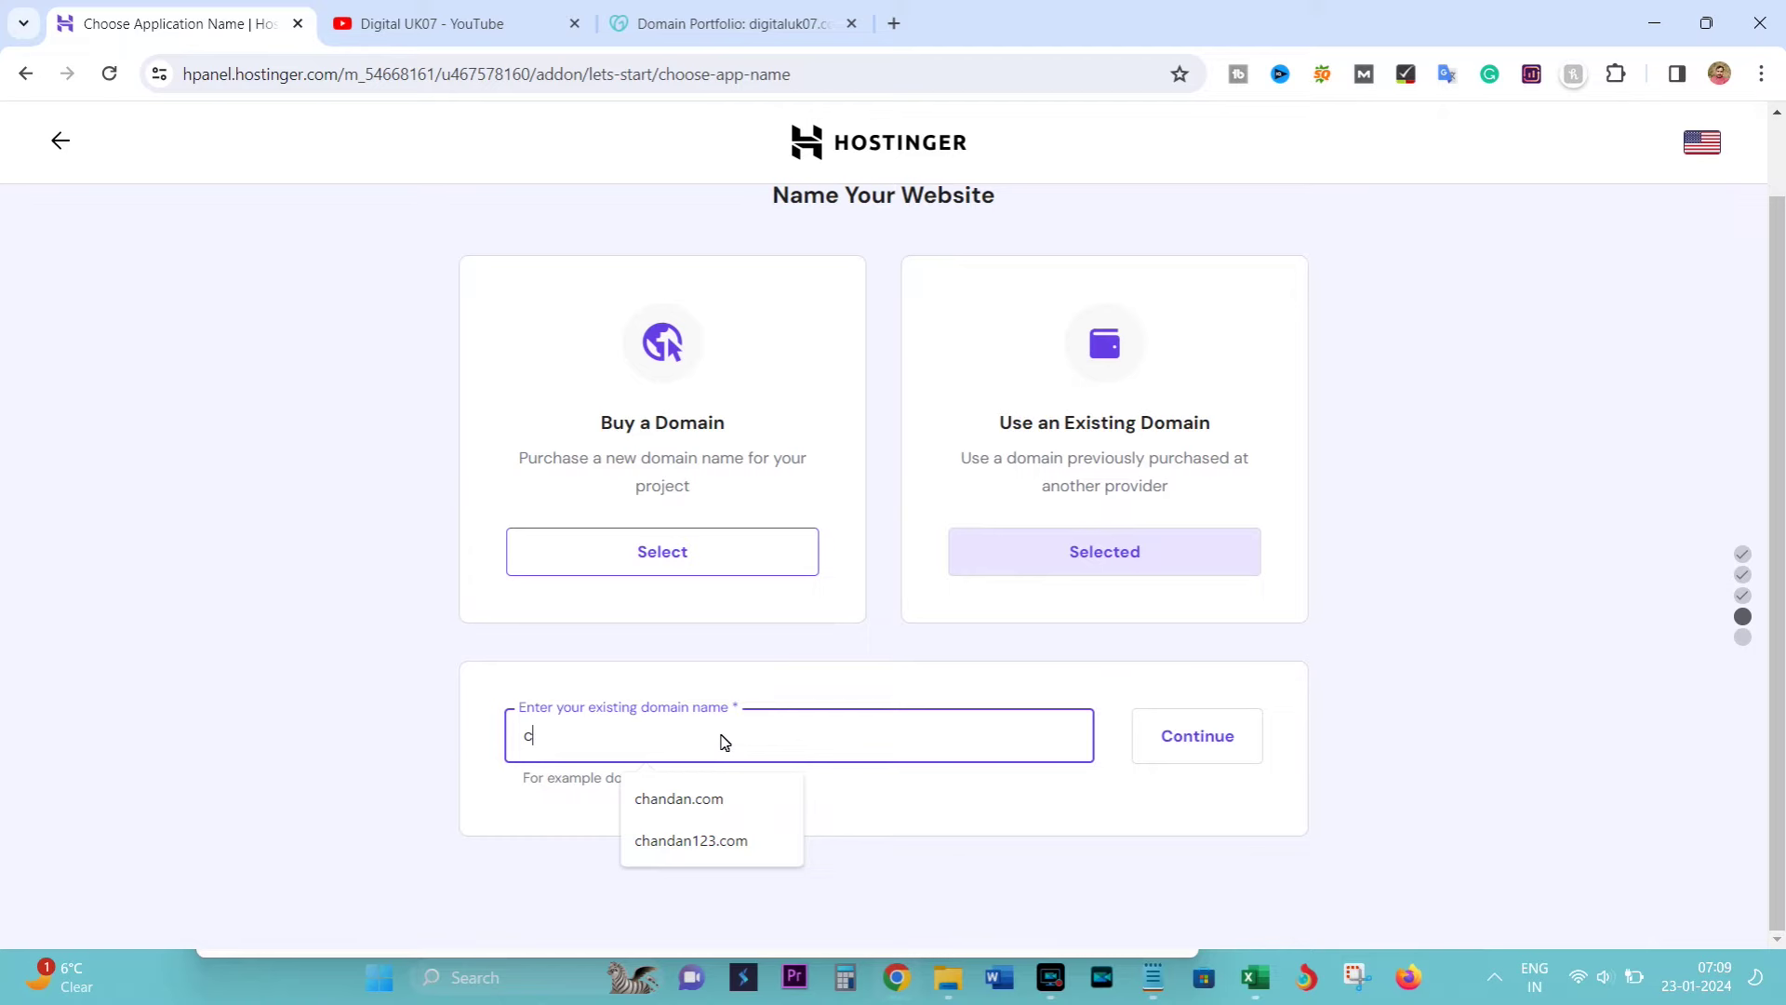
pyautogui.write('anva.com')
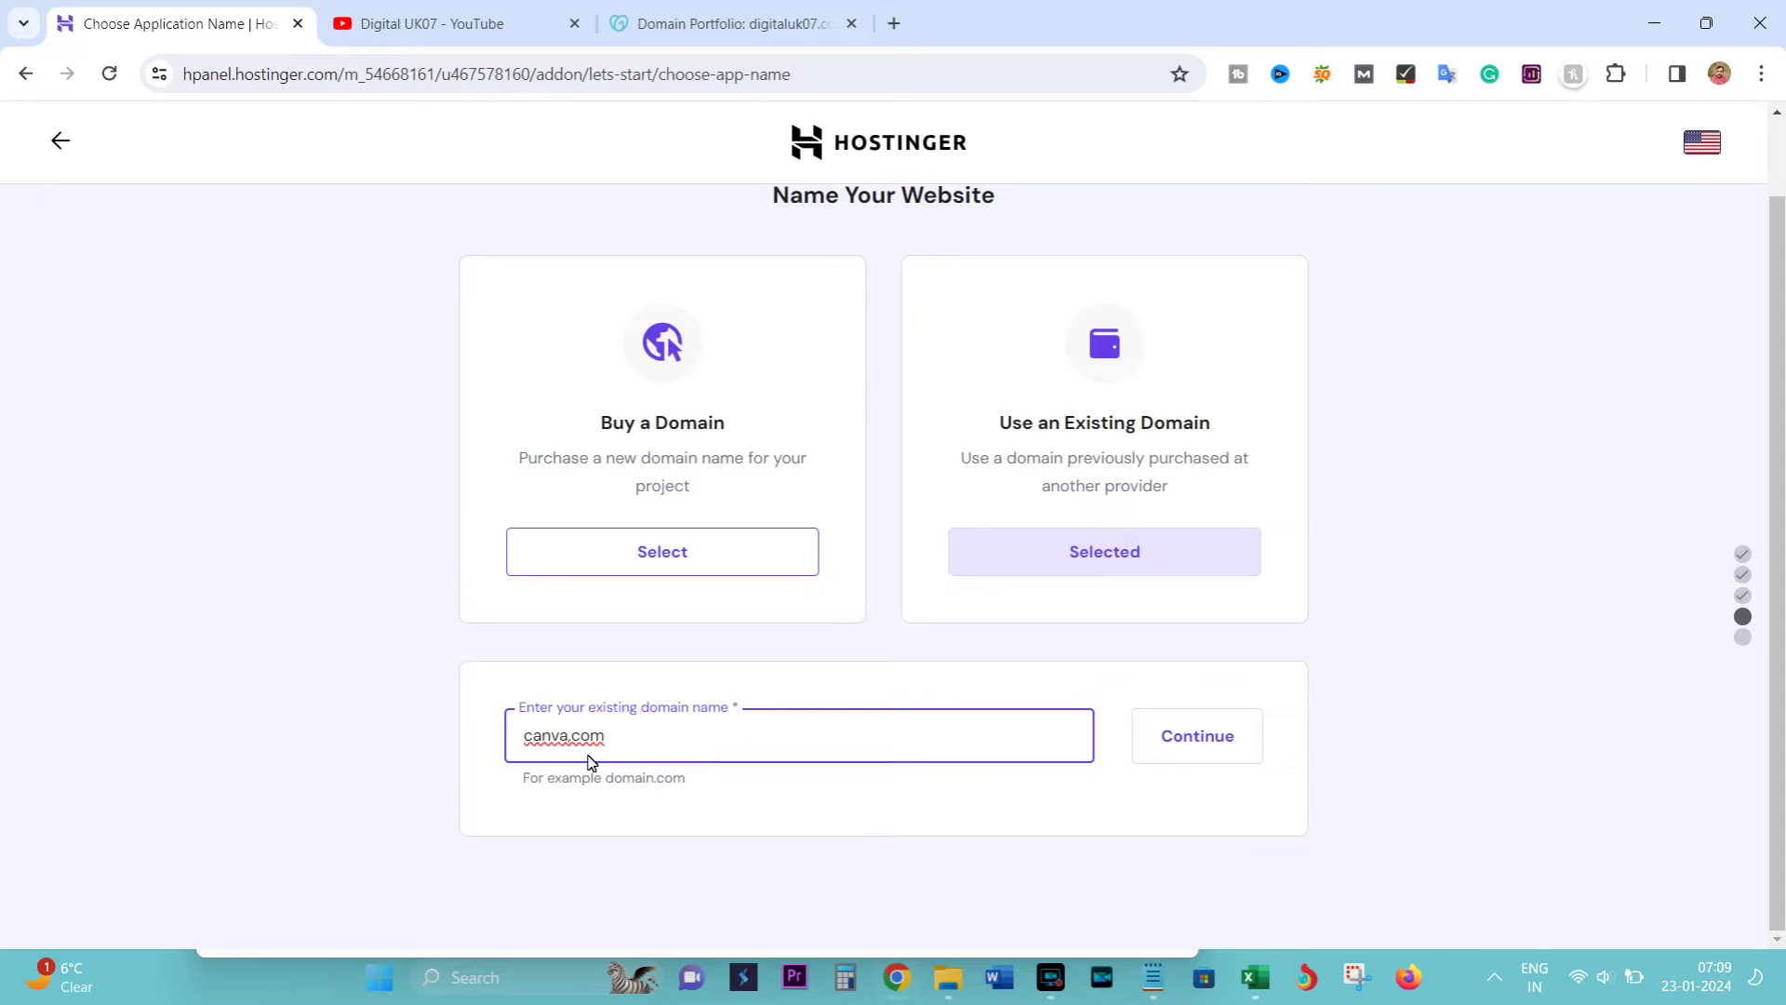
pyautogui.click(1236, 737)
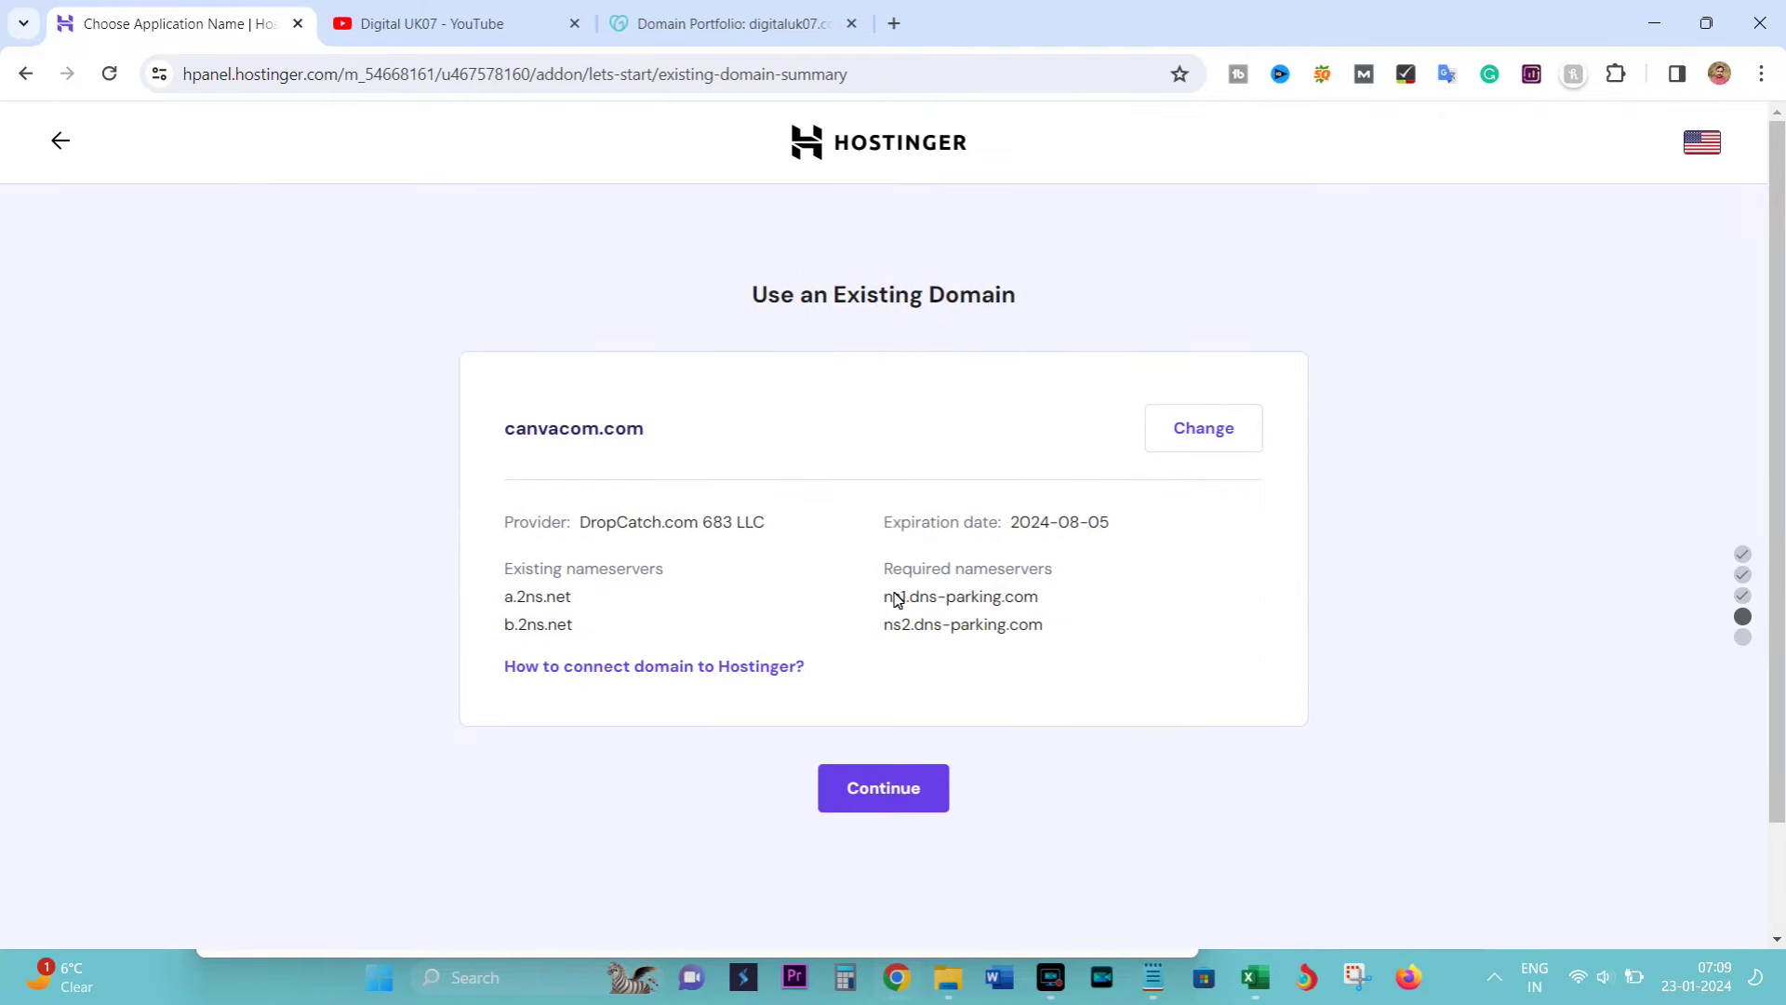
# Compare Hostinger's required nameservers with those set for digitaluk07.com in the GoDaddy domain settings
pyautogui.moveTo(886, 596); pyautogui.dragTo(1061, 605)
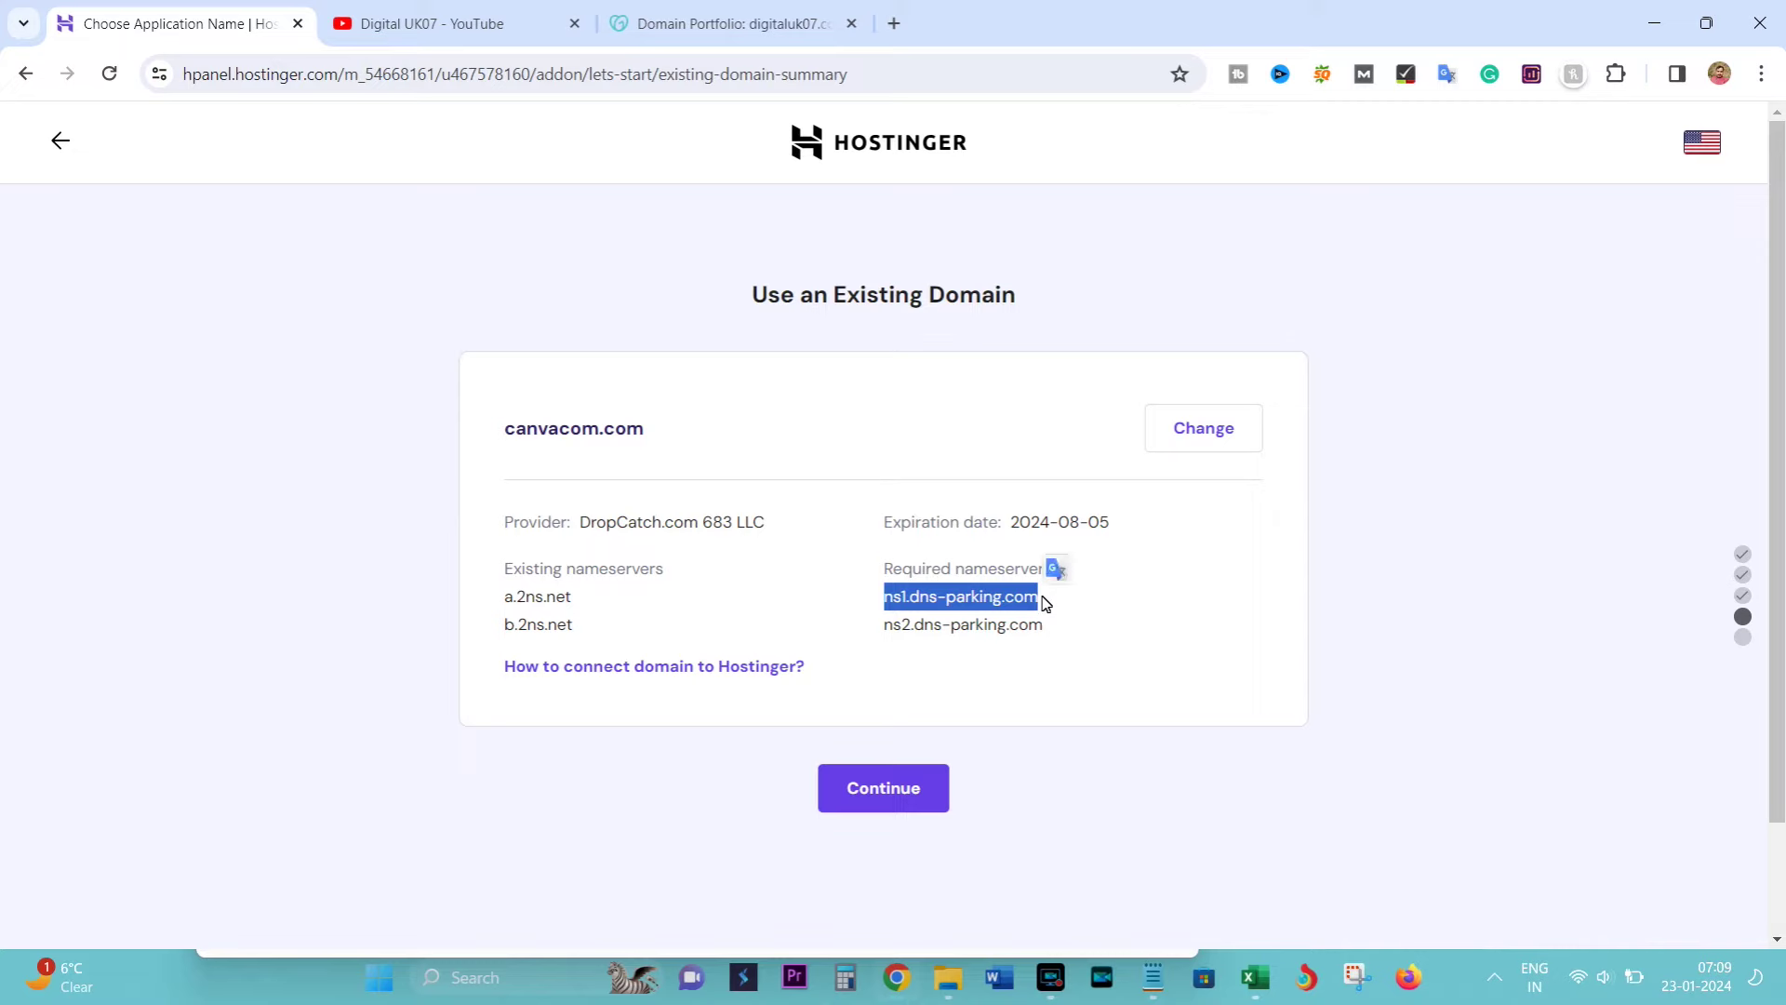
pyautogui.click(992, 603)
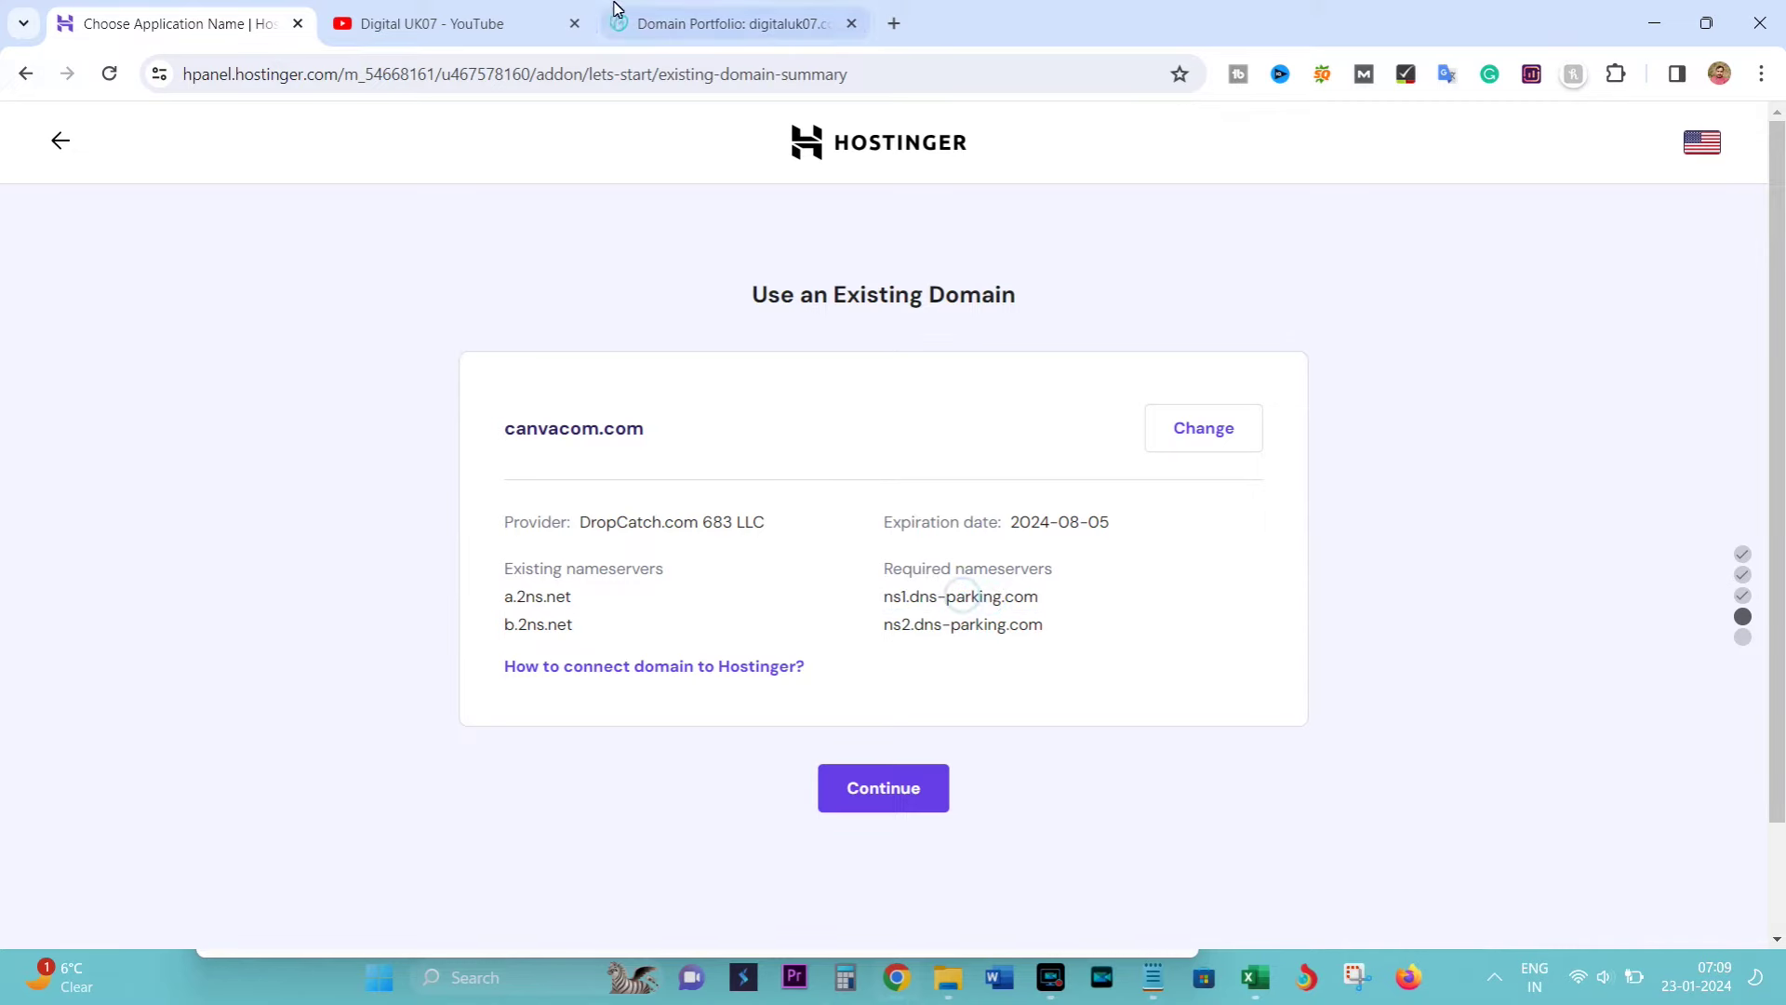
pyautogui.click(677, 11)
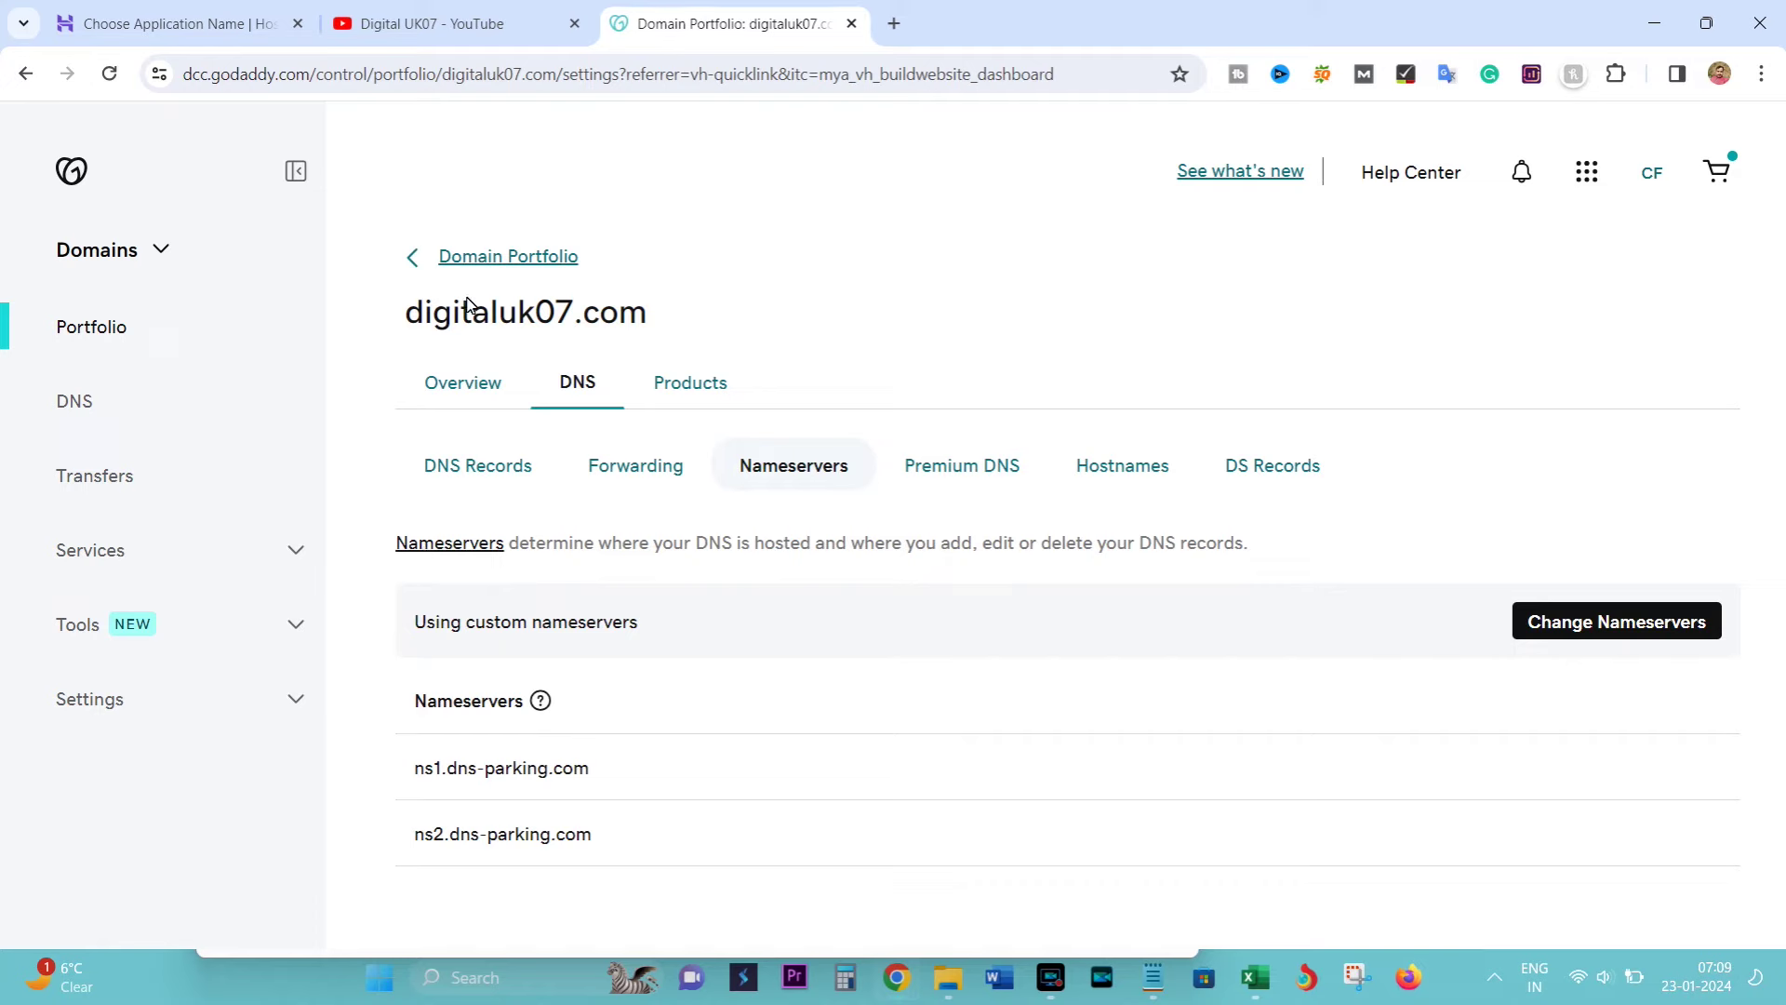
pyautogui.moveTo(414, 317); pyautogui.dragTo(651, 309)
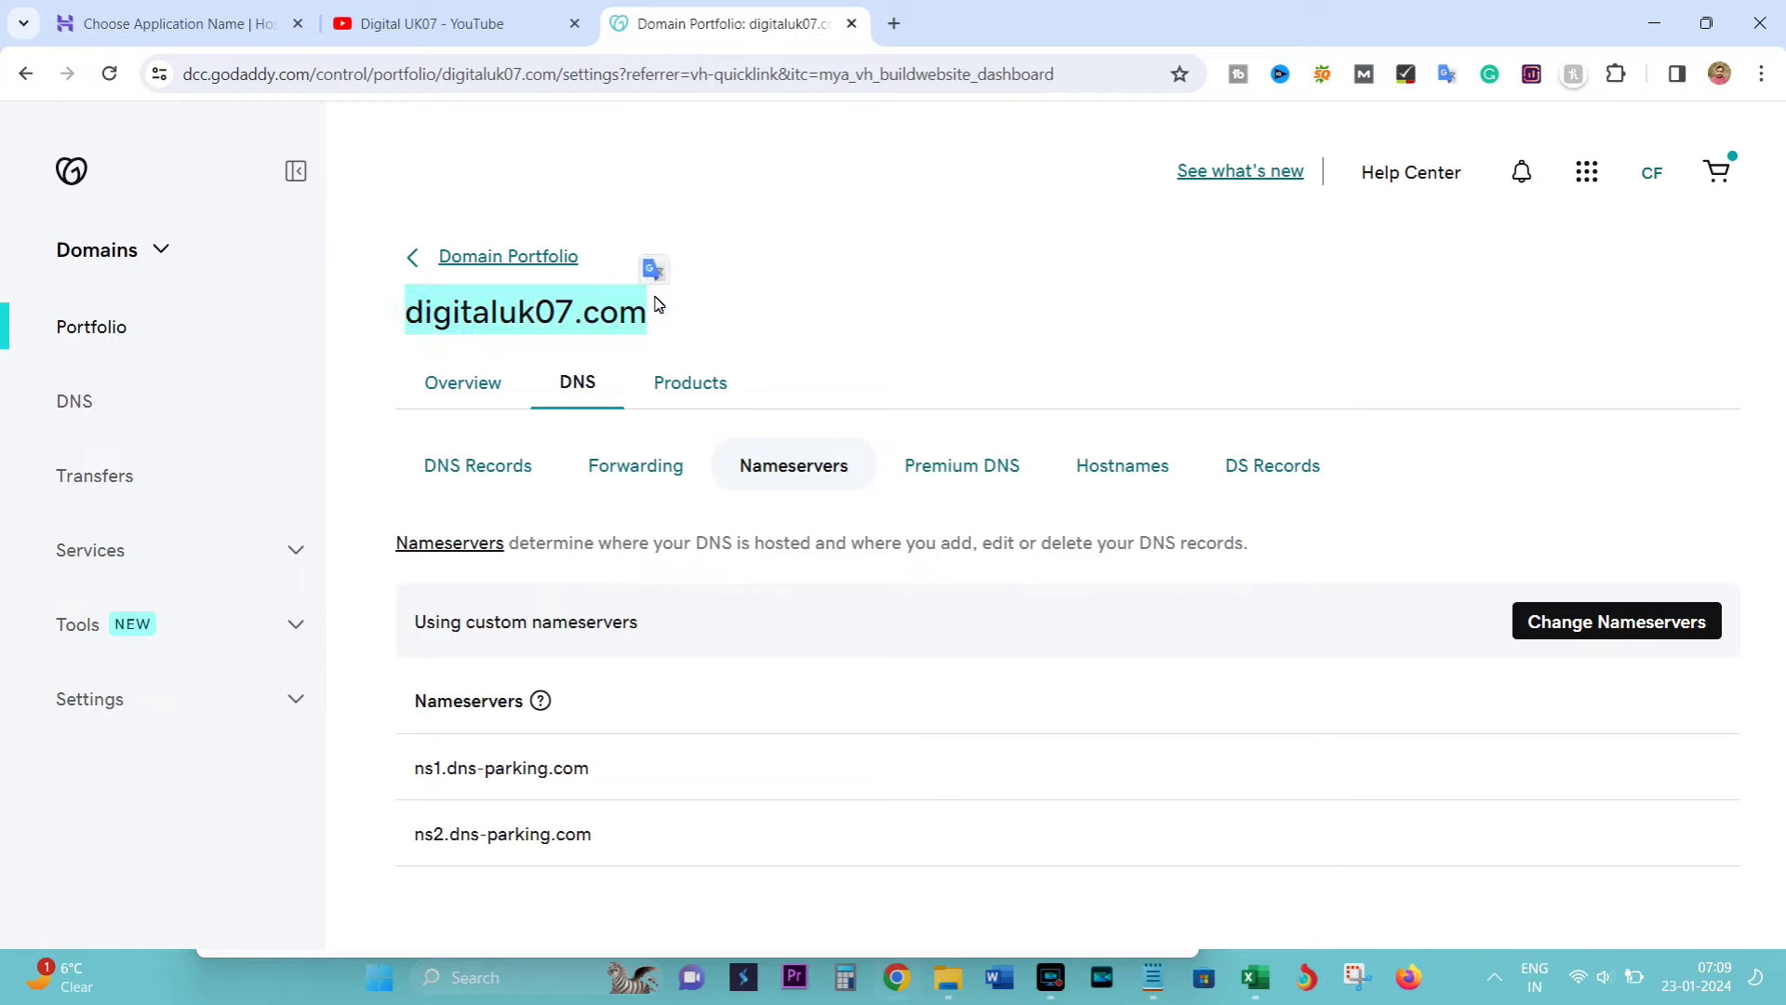
pyautogui.click(590, 562)
pyautogui.click(540, 701)
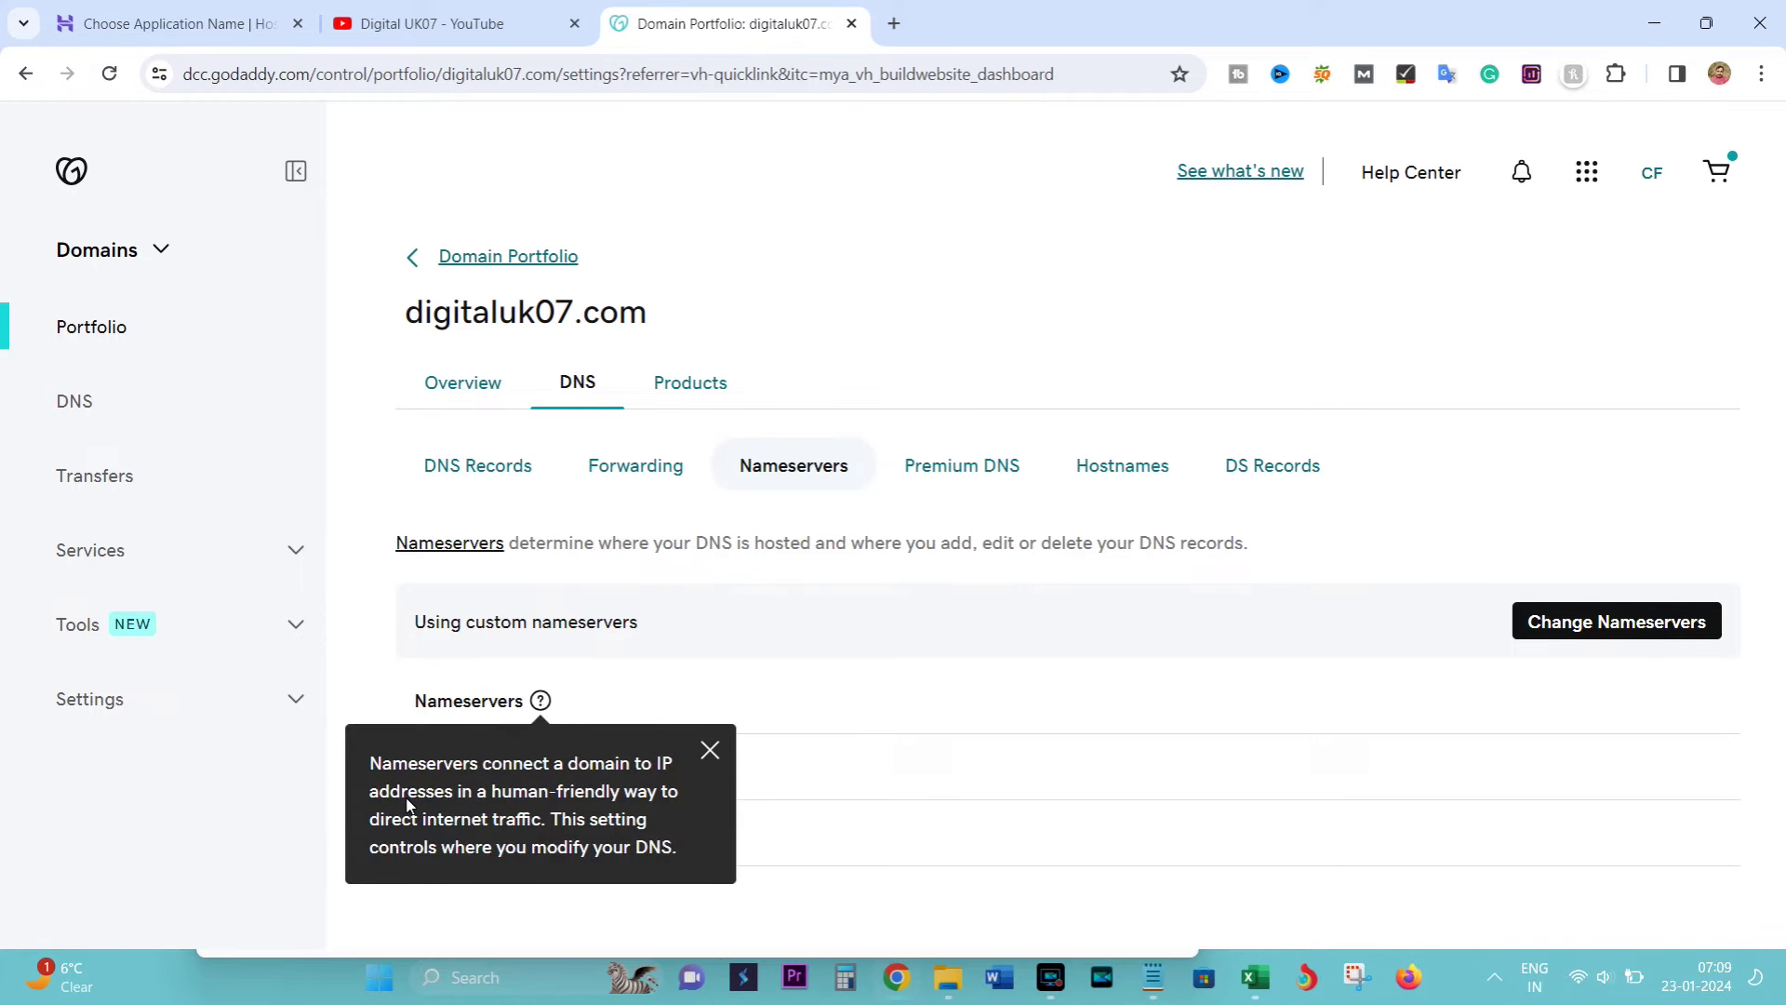
pyautogui.click(707, 748)
pyautogui.moveTo(411, 770); pyautogui.dragTo(614, 750)
# Open the nameserver editor for digitaluk07.com on GoDaddy and examine its two custom nameserver entries
pyautogui.click(1602, 614)
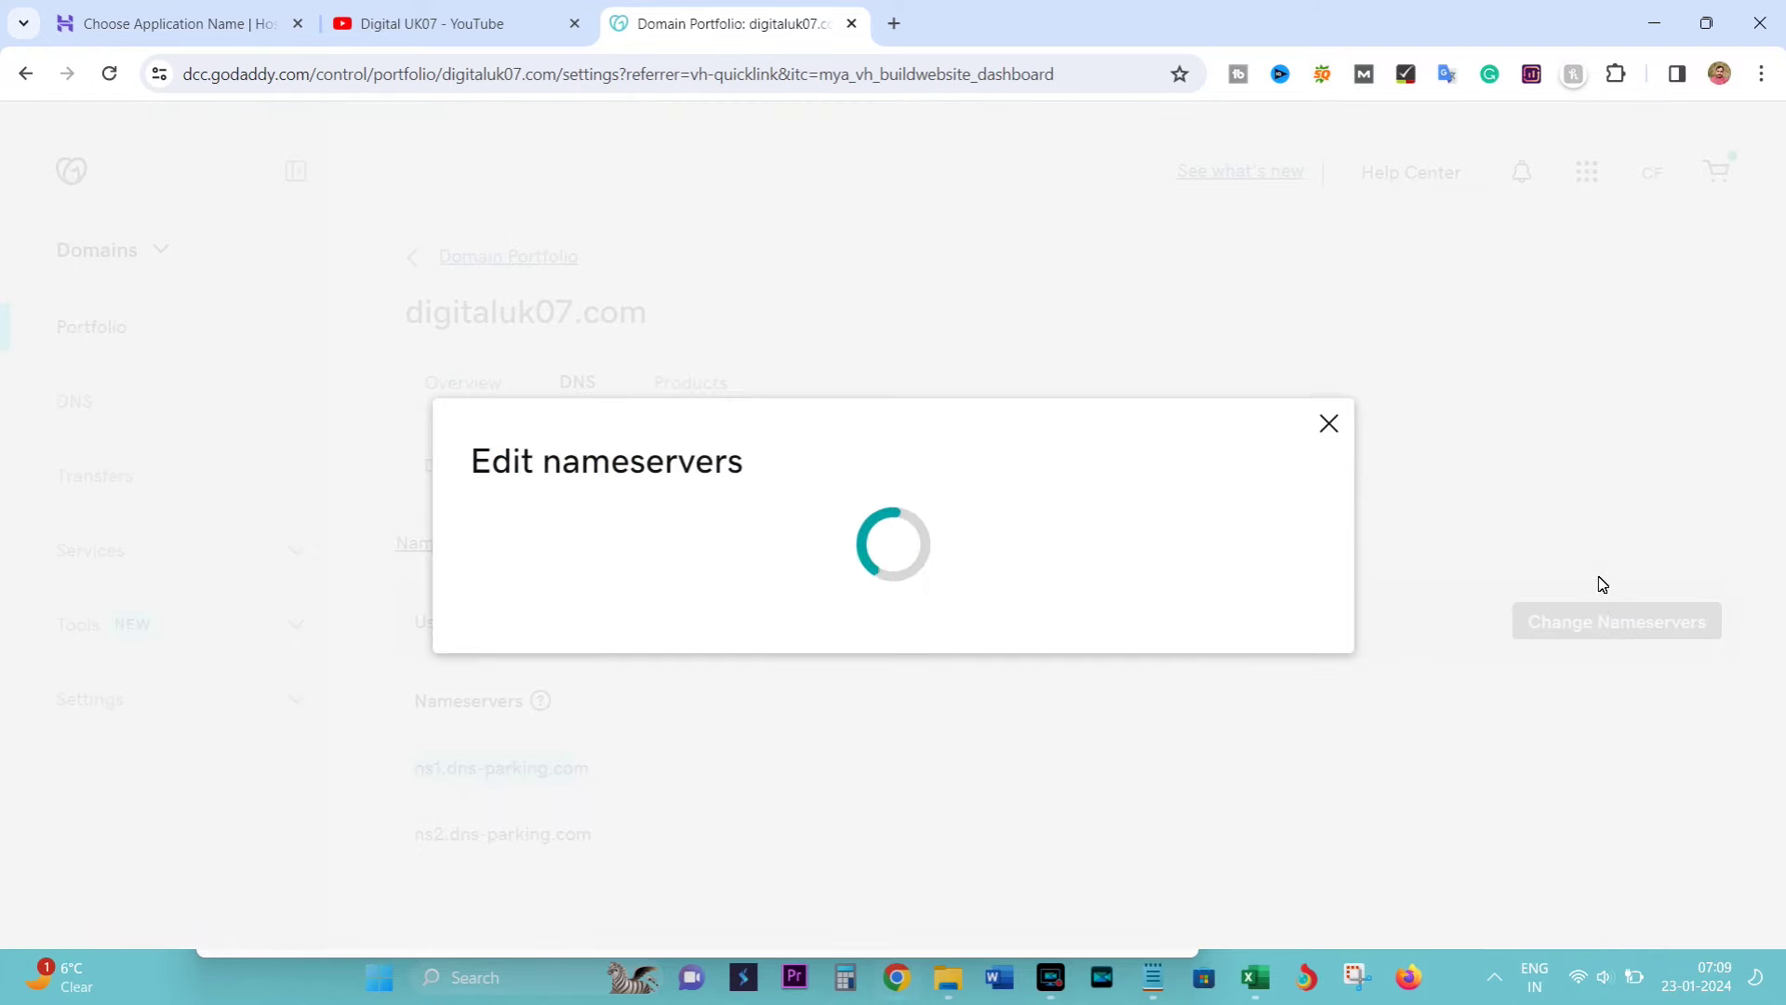
pyautogui.tripleClick(707, 498)
pyautogui.click(729, 586)
pyautogui.moveTo(686, 573); pyautogui.dragTo(543, 573)
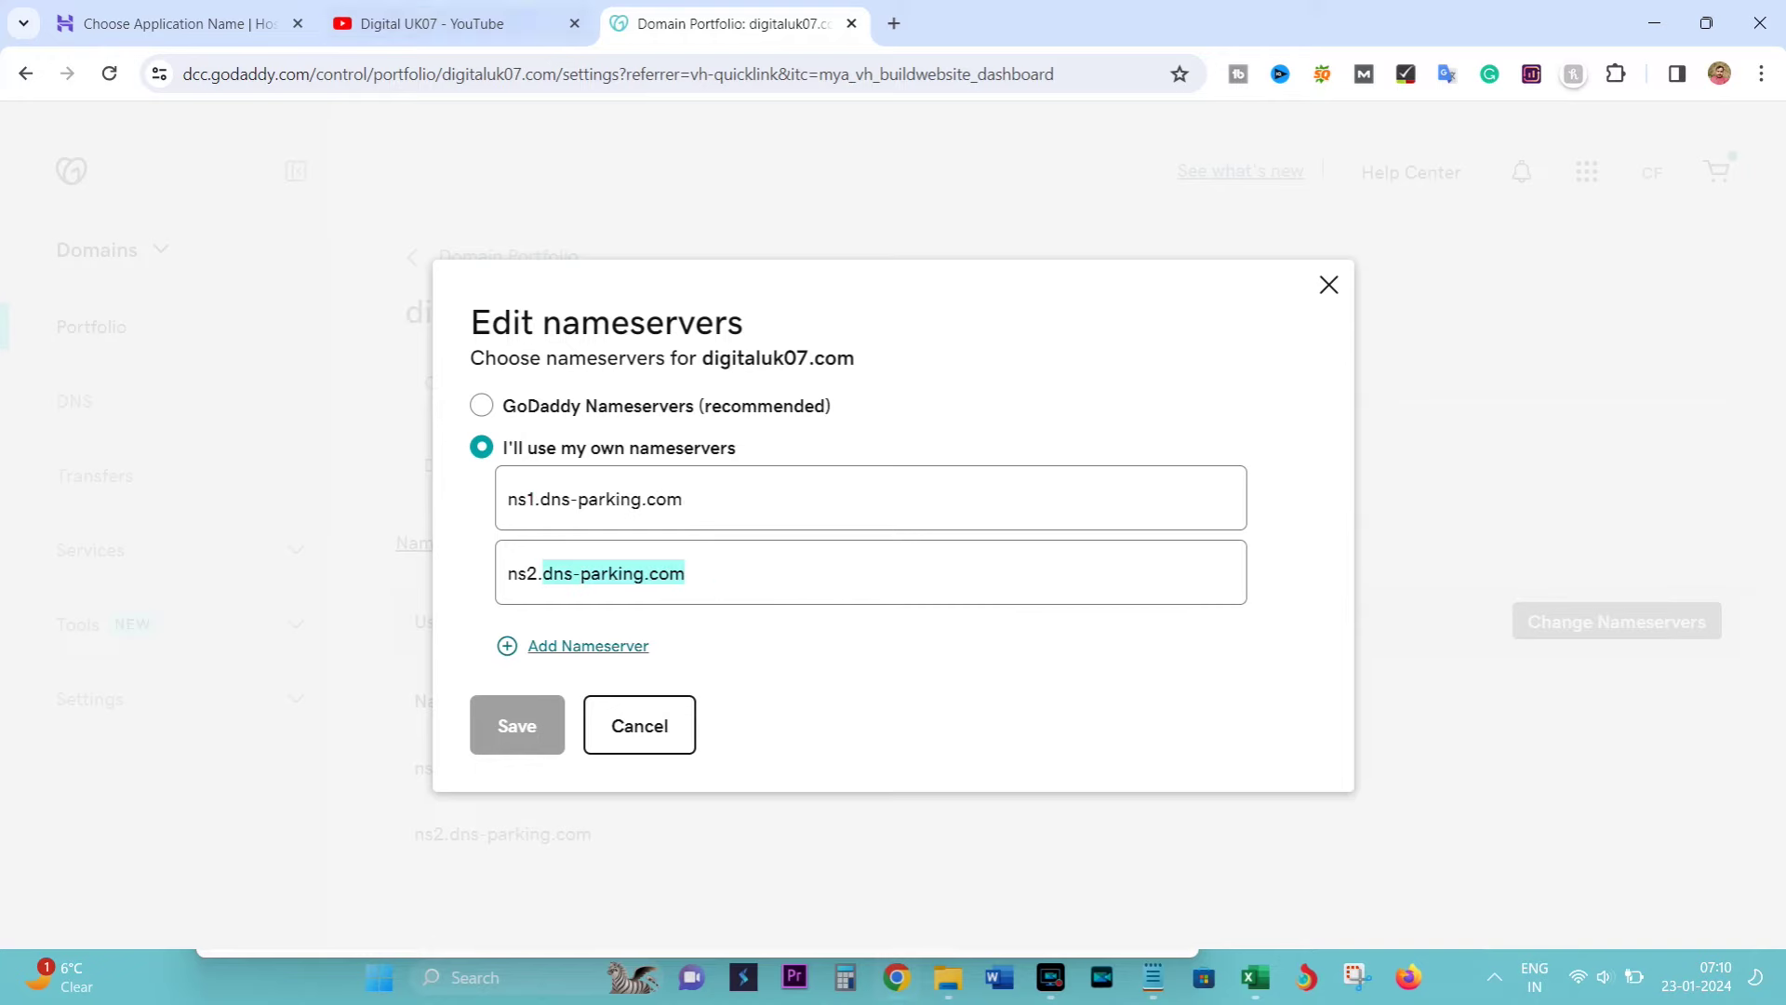
# Switch back to Hostinger, review the second required nameserver and complete the website setup with canvacom.com
pyautogui.click(176, 23)
pyautogui.moveTo(874, 630); pyautogui.dragTo(1045, 630)
pyautogui.click(1042, 632)
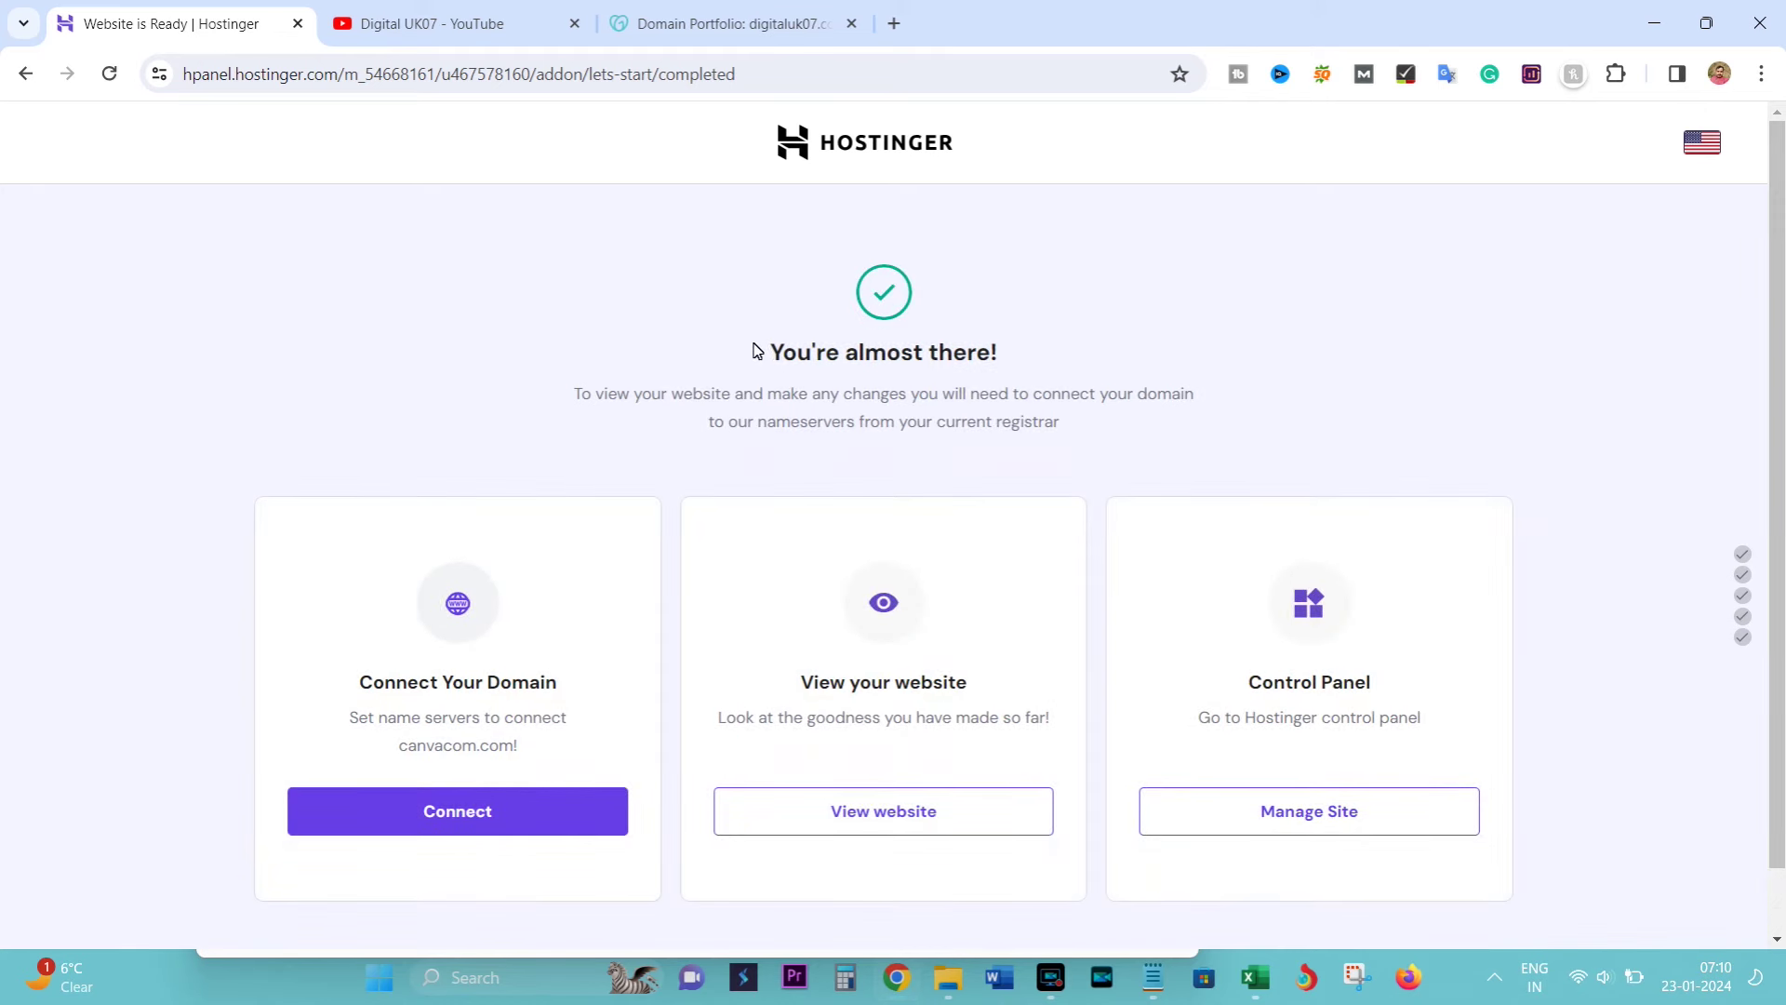
# Read the instructions for connecting the domain and check them against the nameserver entries on GoDaddy
pyautogui.moveTo(765, 352); pyautogui.dragTo(1030, 361)
pyautogui.click(1030, 362)
pyautogui.moveTo(355, 725); pyautogui.dragTo(491, 726)
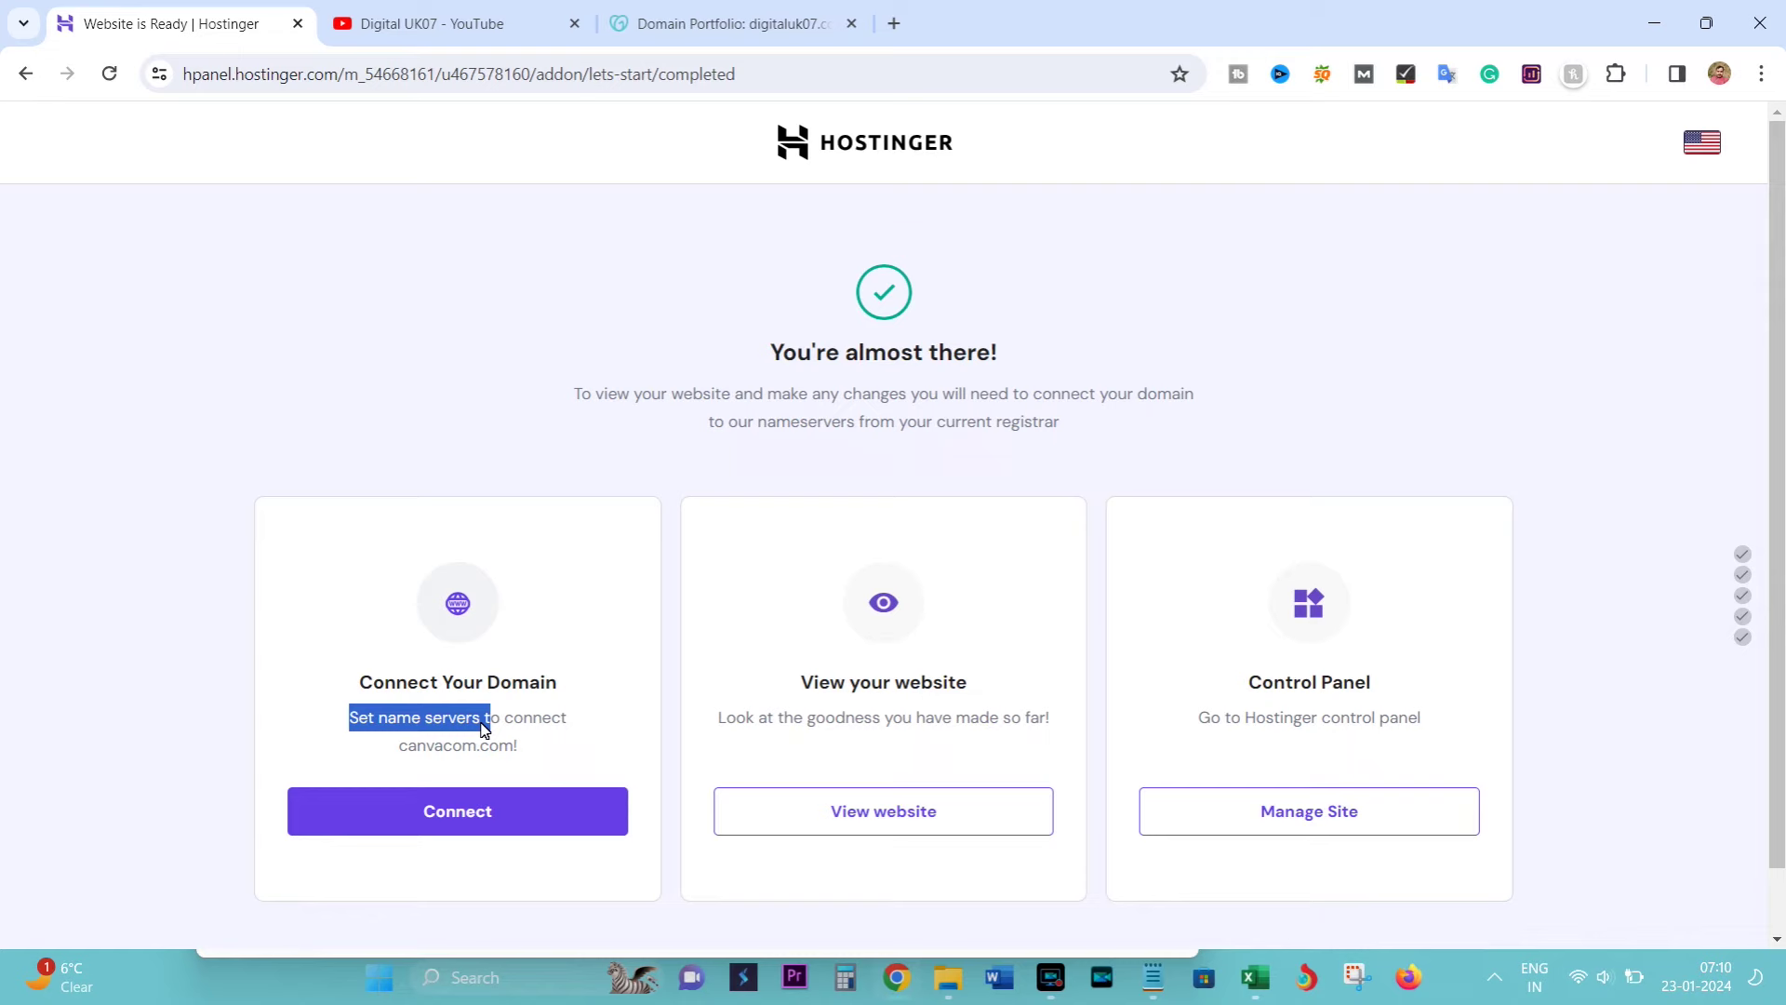
pyautogui.click(460, 723)
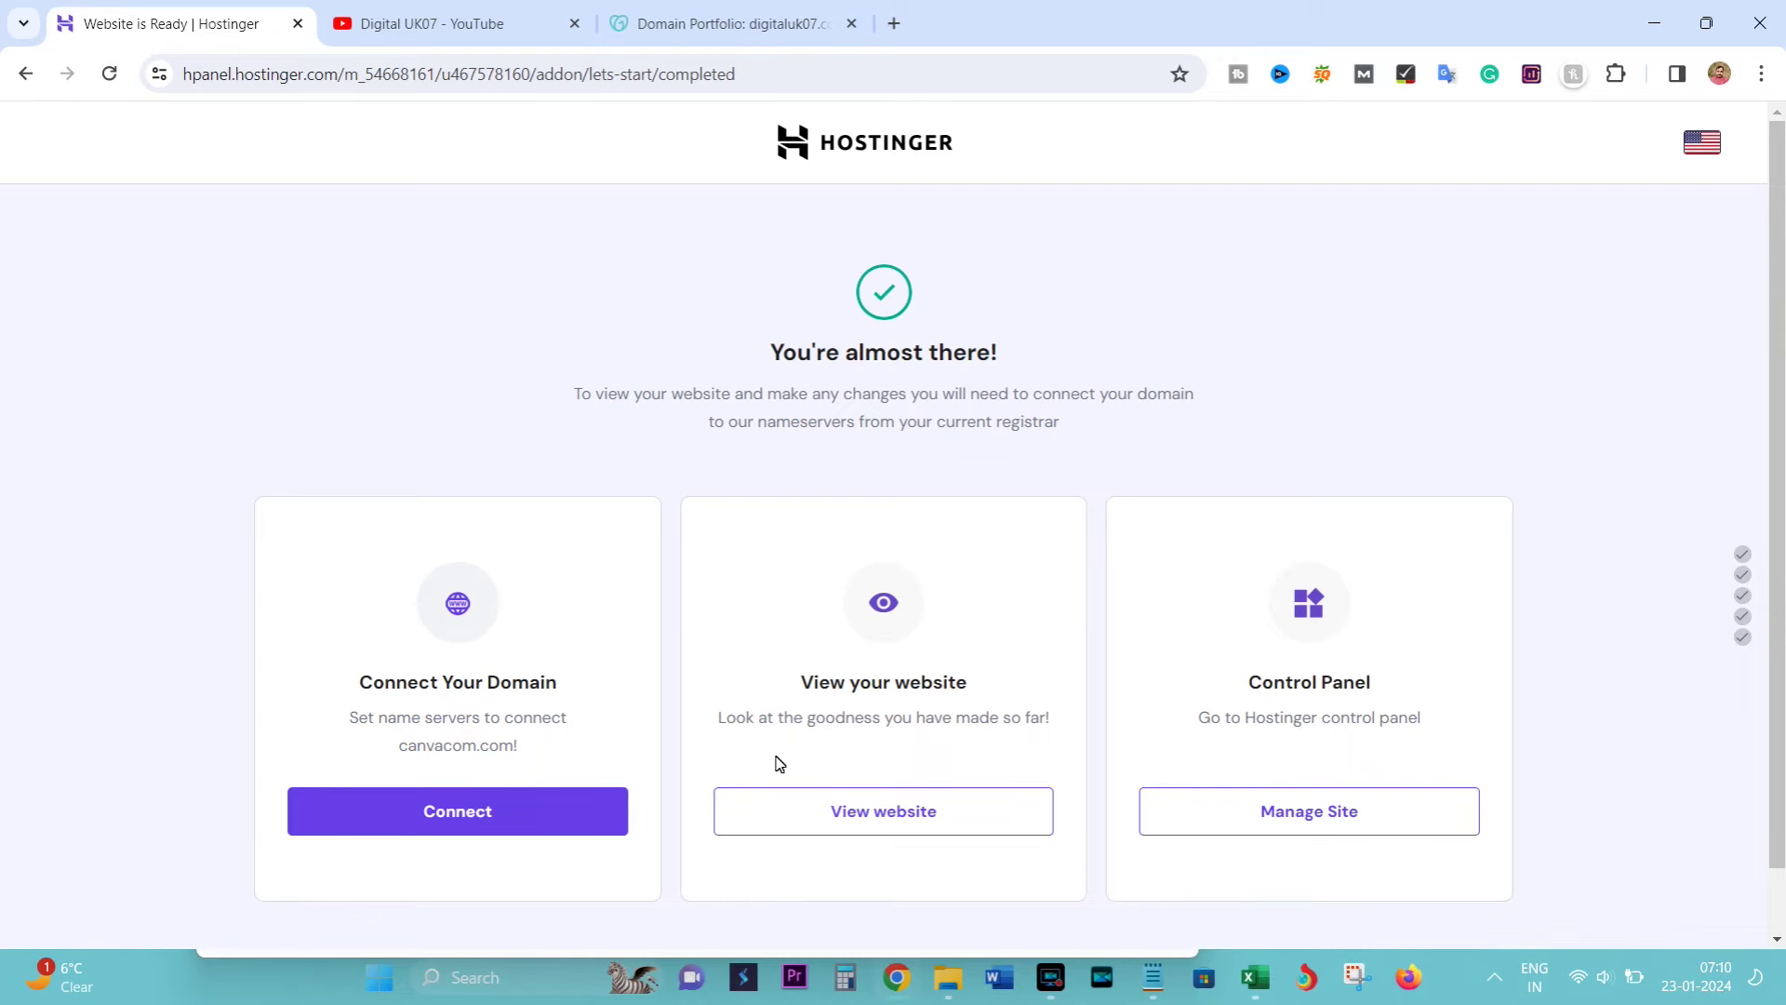
pyautogui.click(726, 23)
pyautogui.moveTo(542, 572); pyautogui.dragTo(682, 583)
pyautogui.click(172, 23)
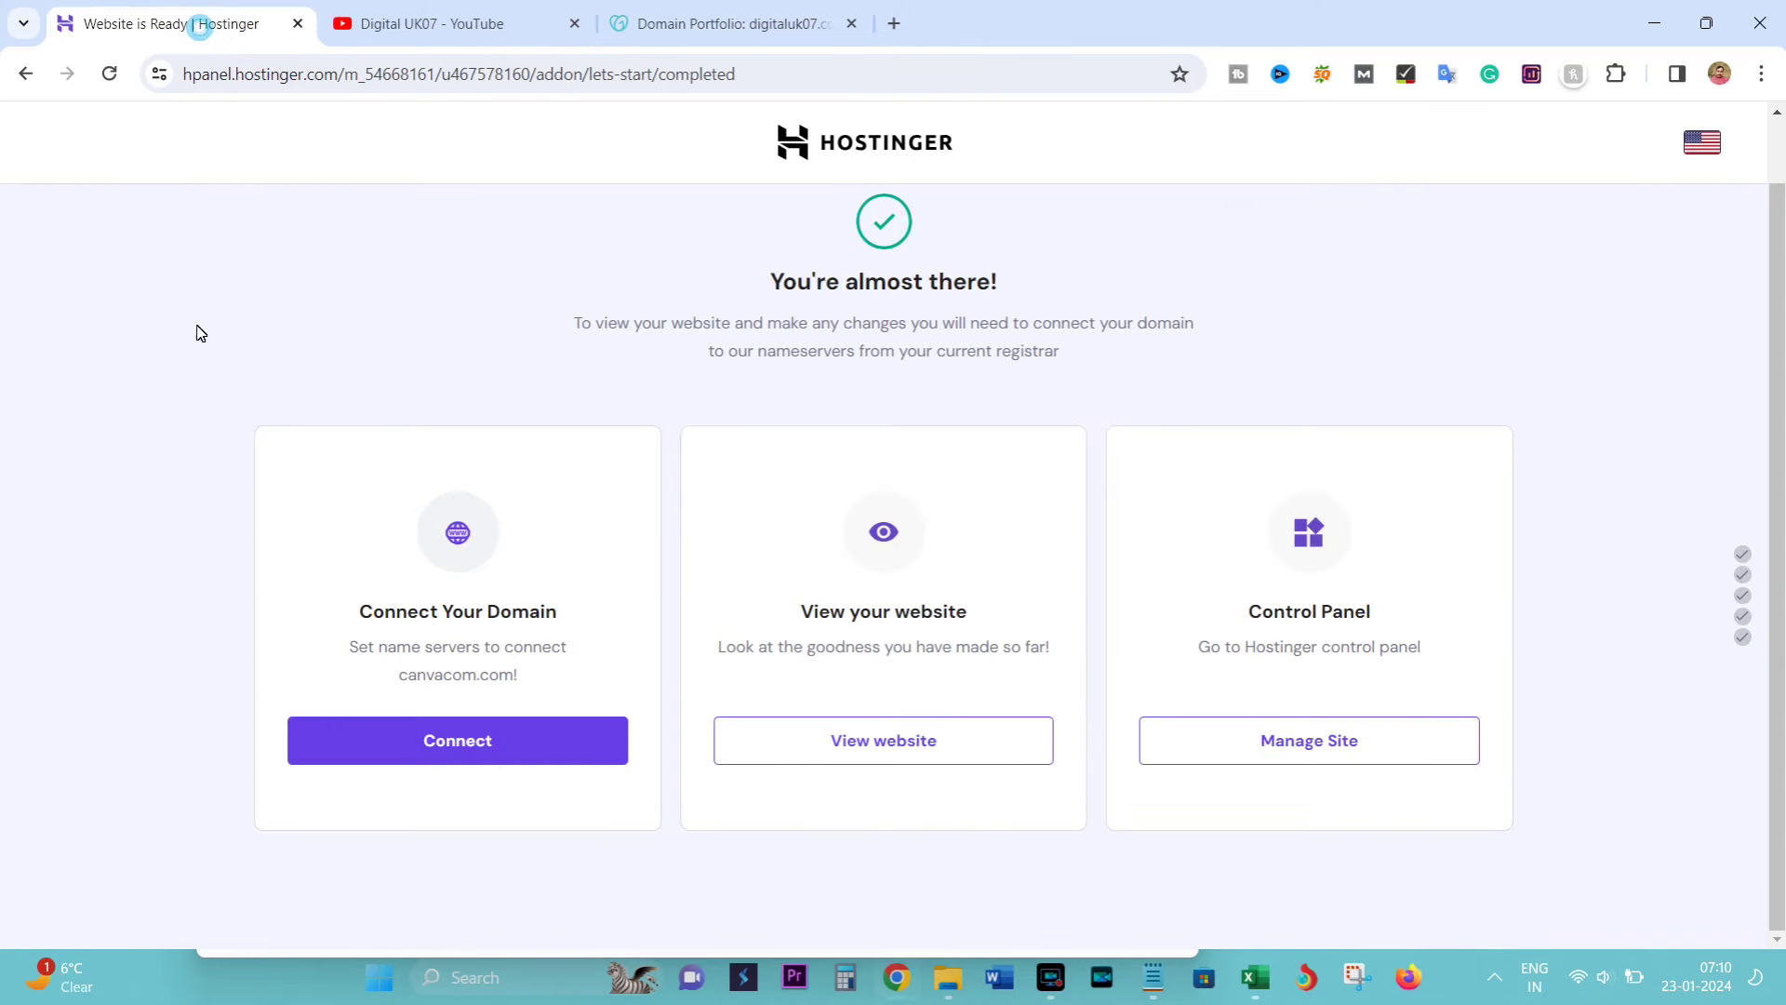
# Start connecting canvacom.com to Hostinger with GoDaddy as the domain provider
pyautogui.click(451, 742)
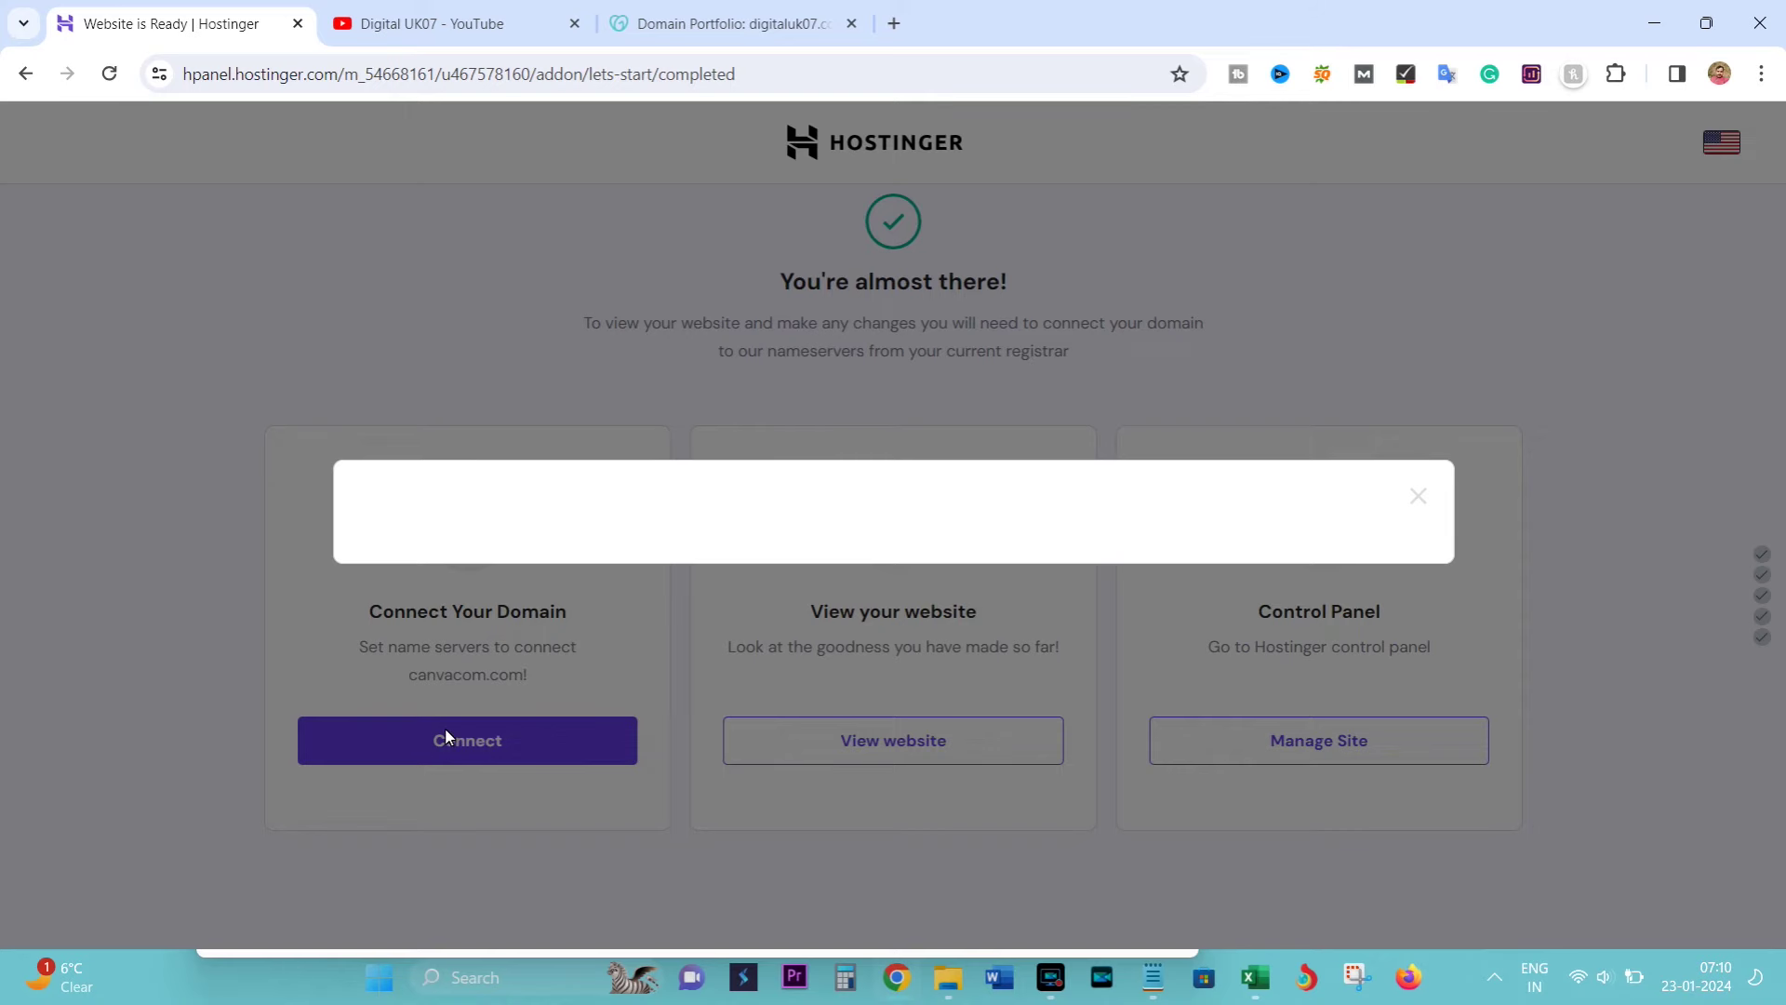
pyautogui.click(897, 673)
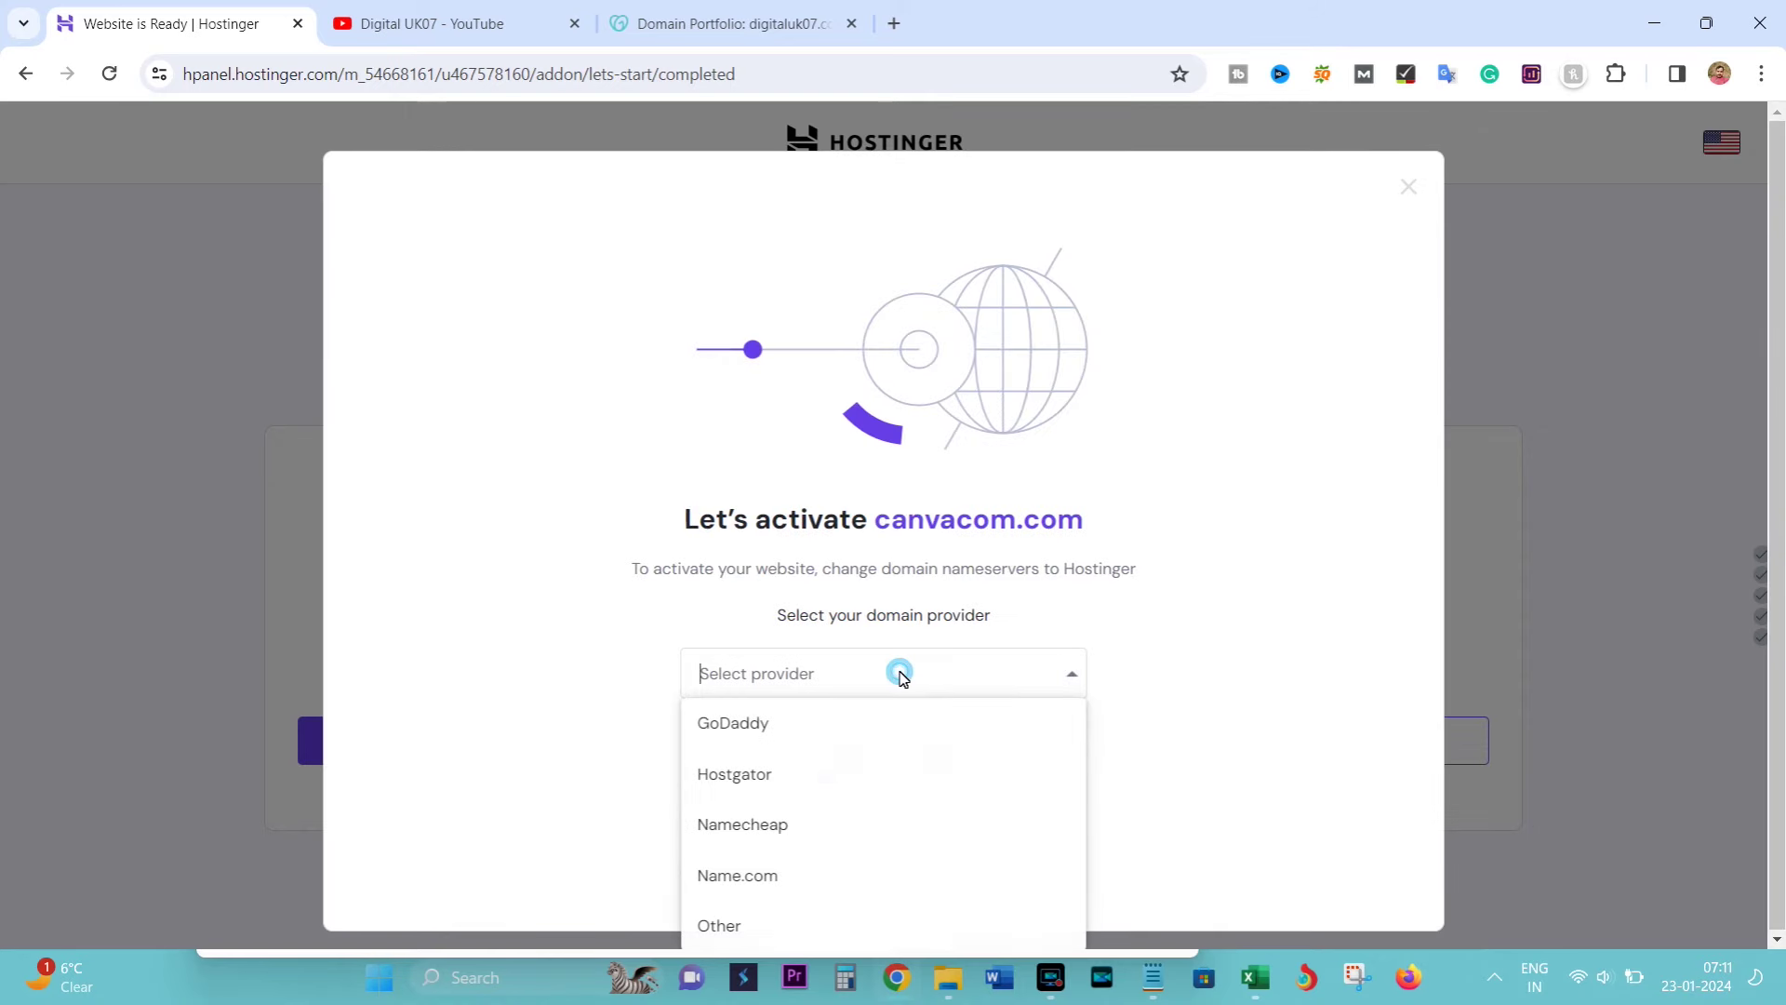
pyautogui.click(761, 735)
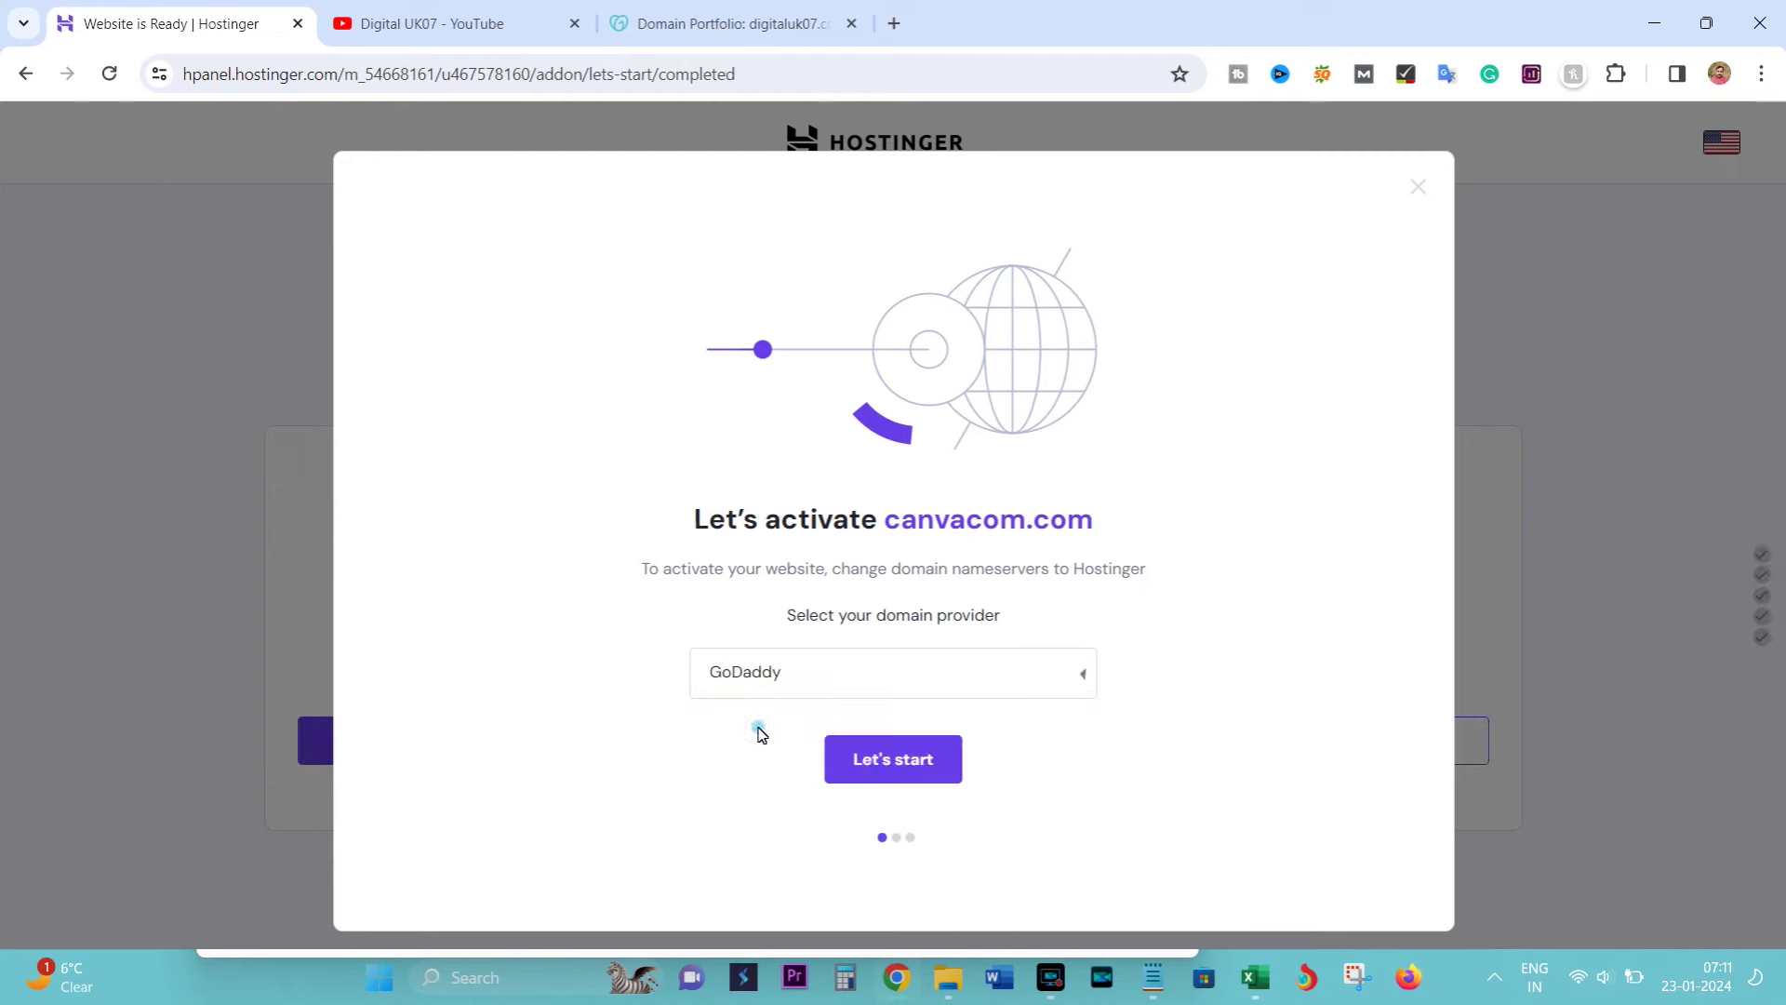
pyautogui.click(919, 758)
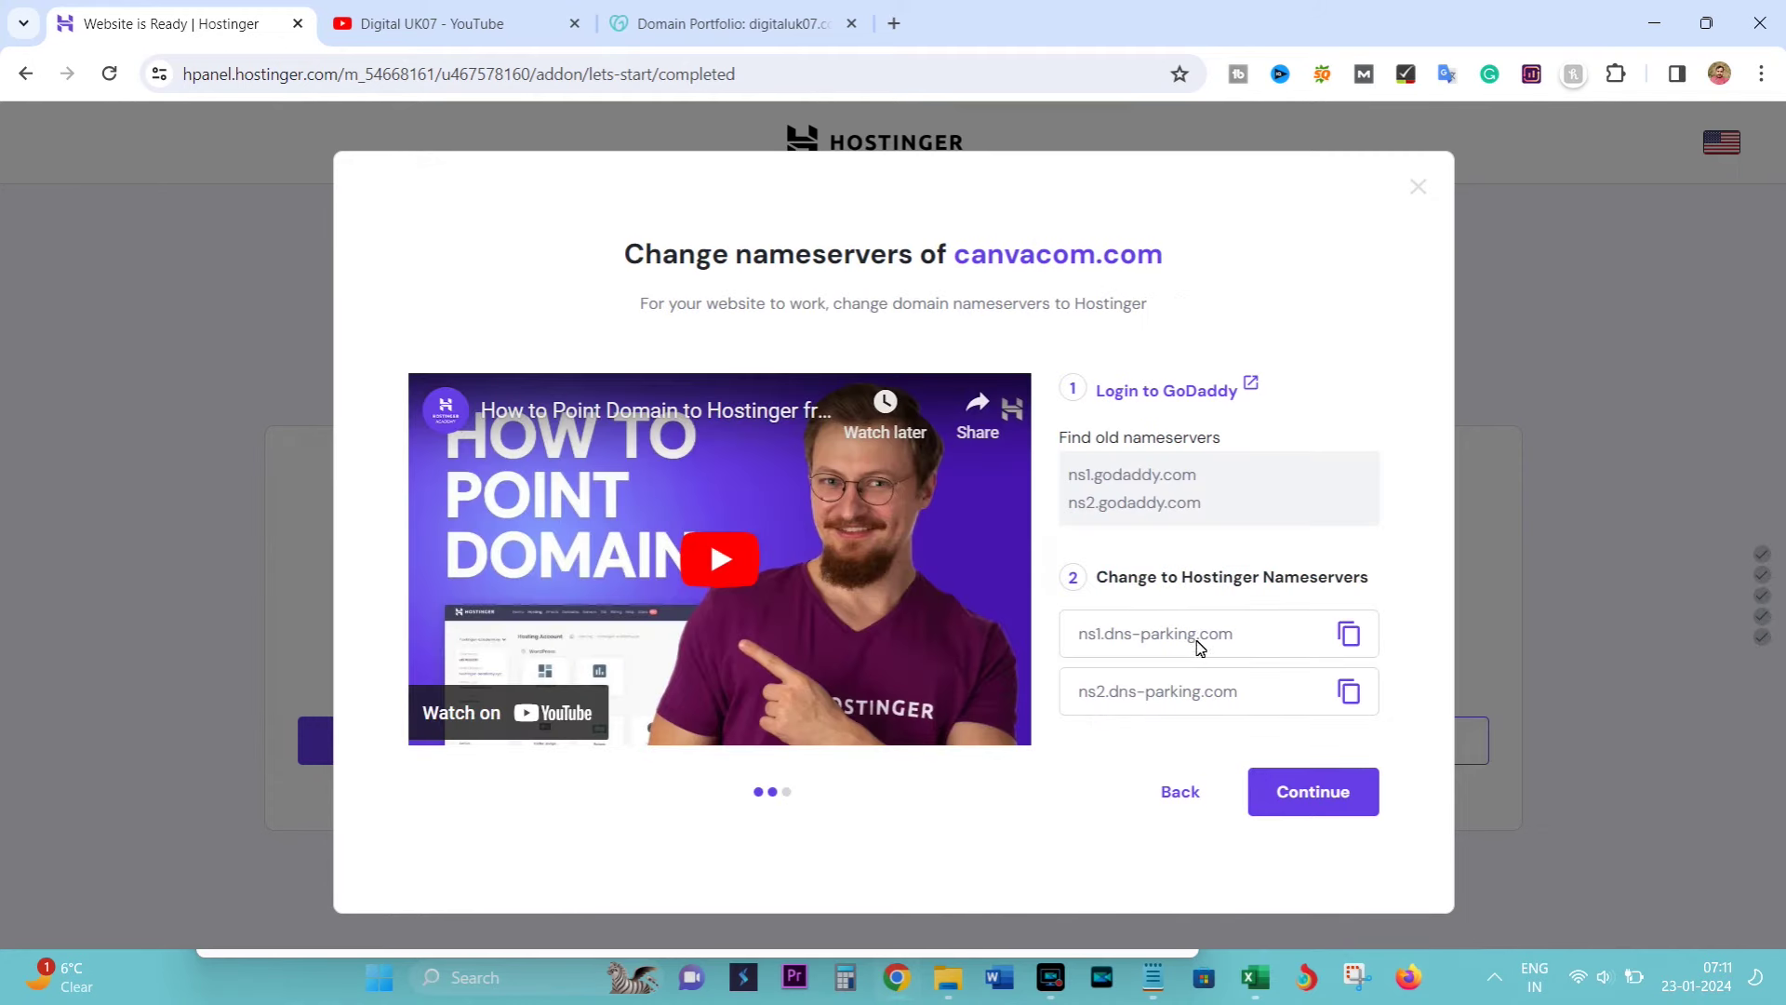
# Review the instruction to change to the Hostinger nameservers and finish the connection guide for canvacom.com
pyautogui.moveTo(1108, 585); pyautogui.dragTo(1368, 586)
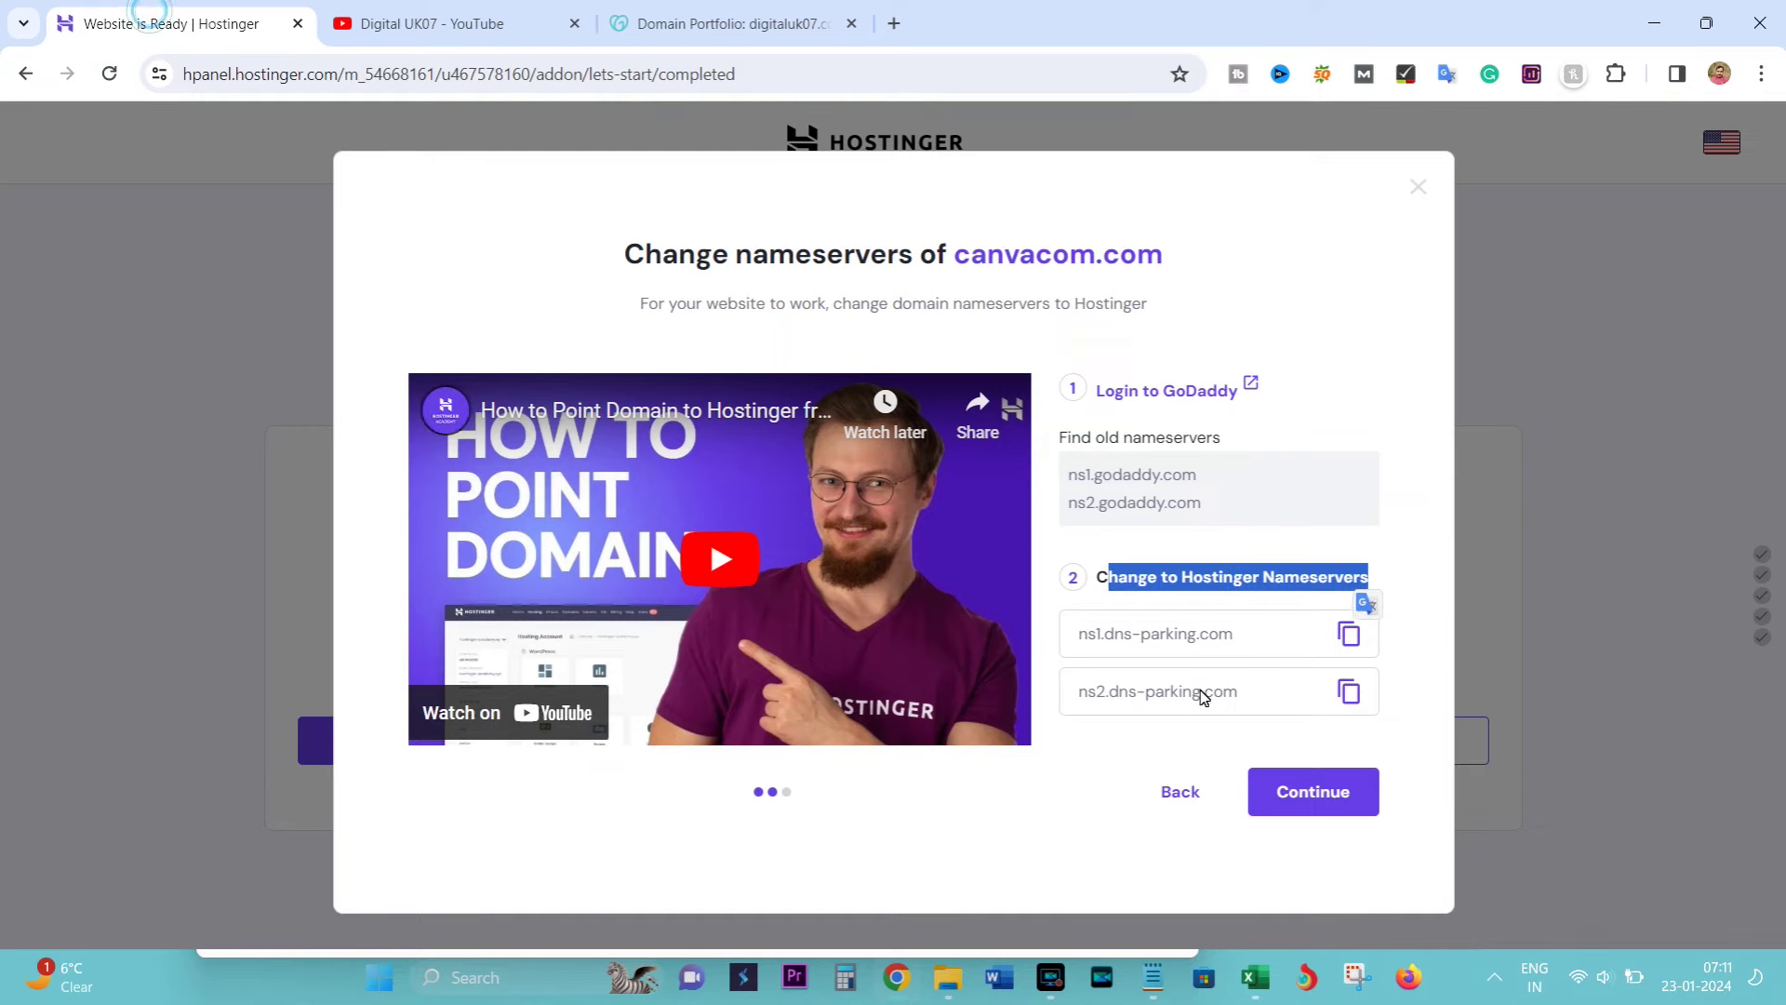
pyautogui.click(782, 37)
pyautogui.click(144, 19)
pyautogui.click(1293, 791)
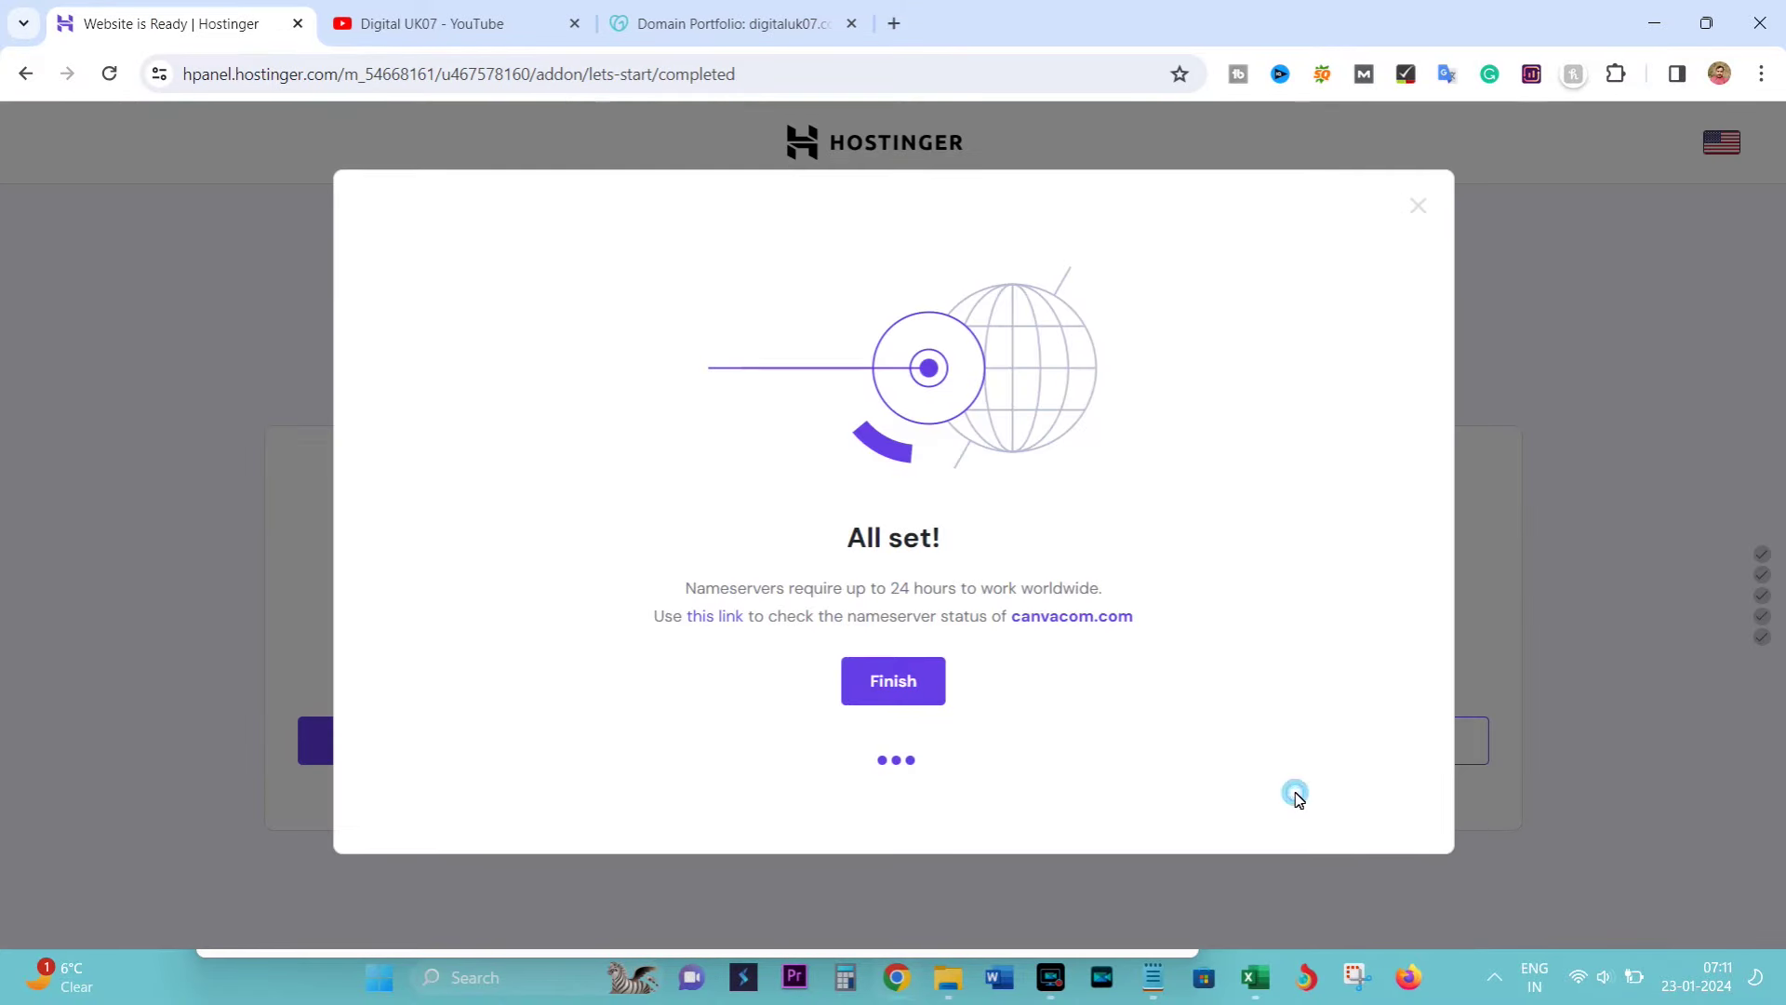
pyautogui.click(901, 683)
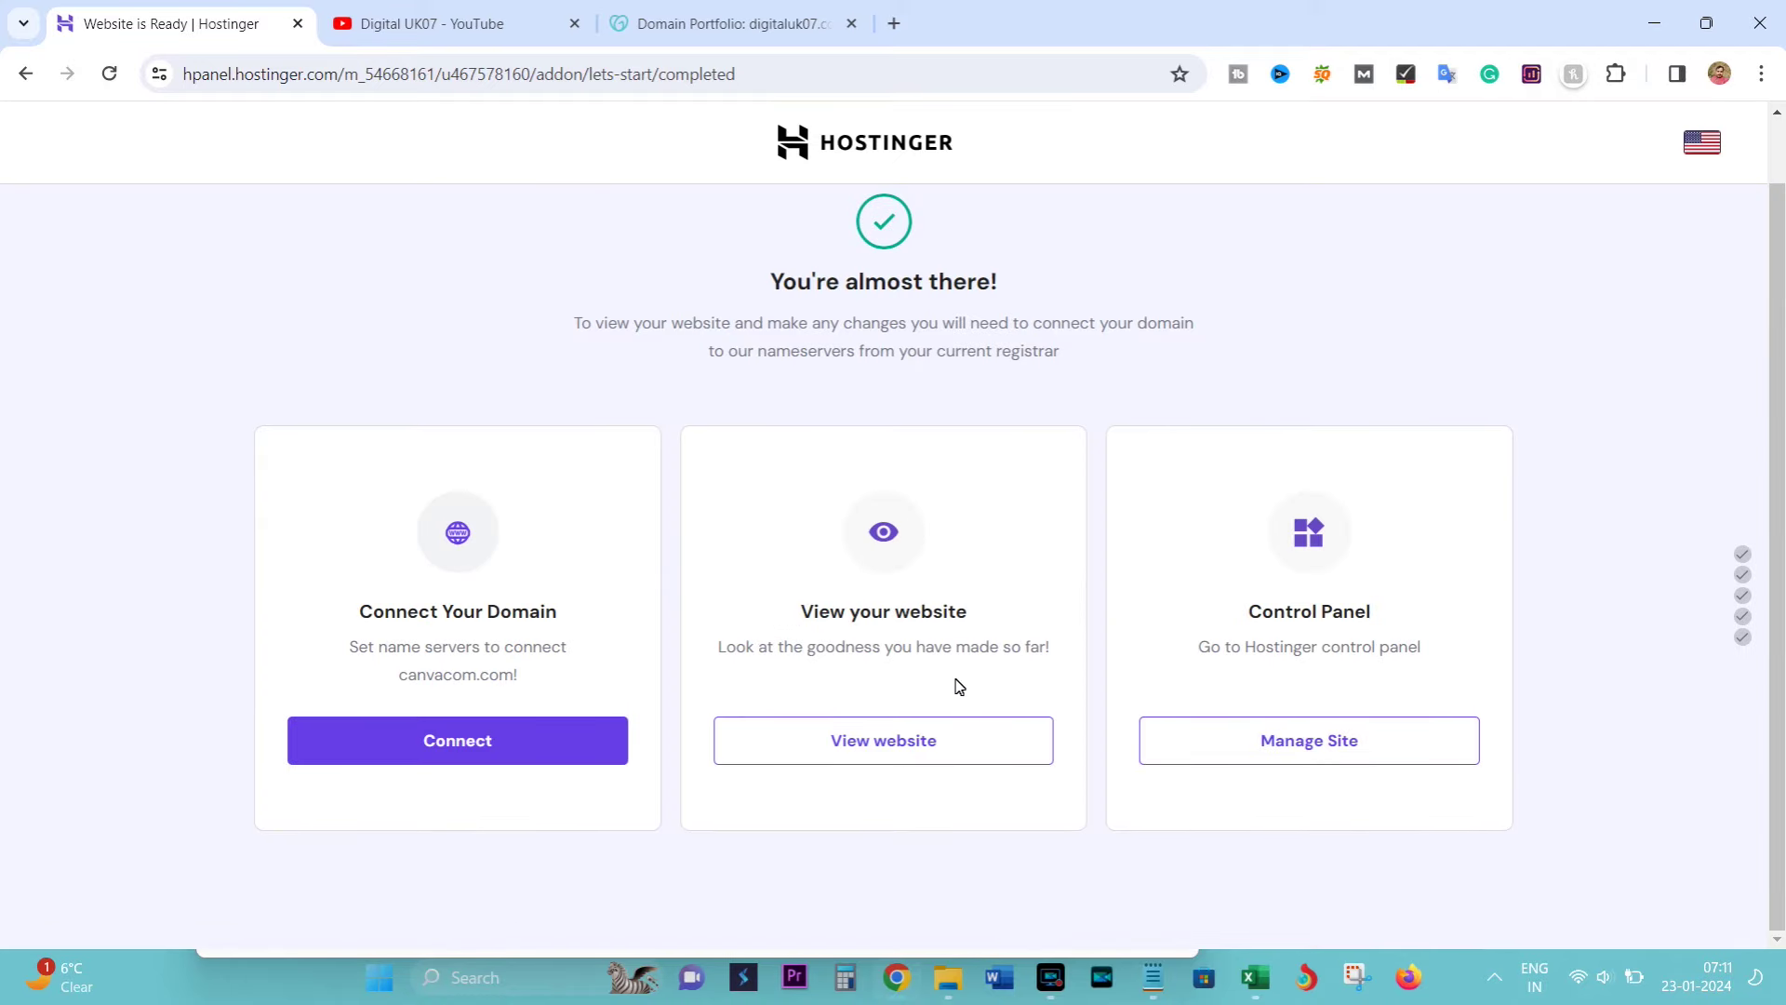
# Leave the completed setup page, return to the Hostinger home dashboard and open the list of websites
pyautogui.scroll(1, 959, 687)
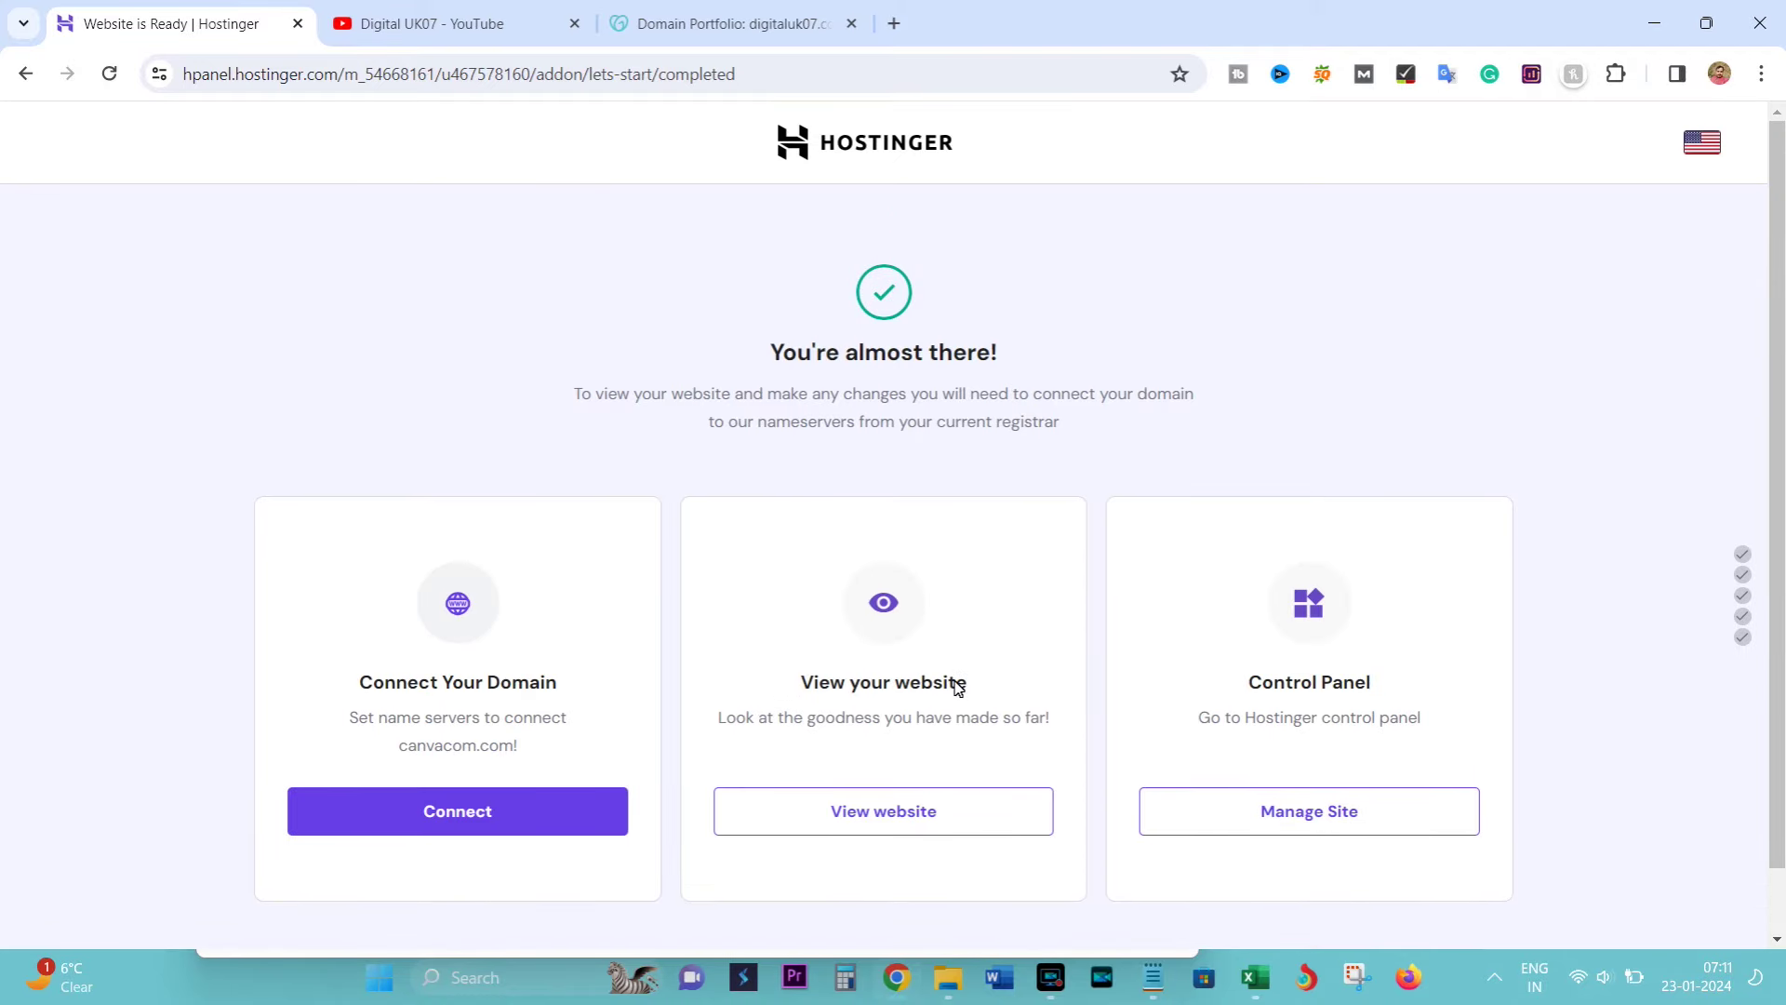
pyautogui.click(25, 74)
pyautogui.click(26, 75)
pyautogui.click(27, 75)
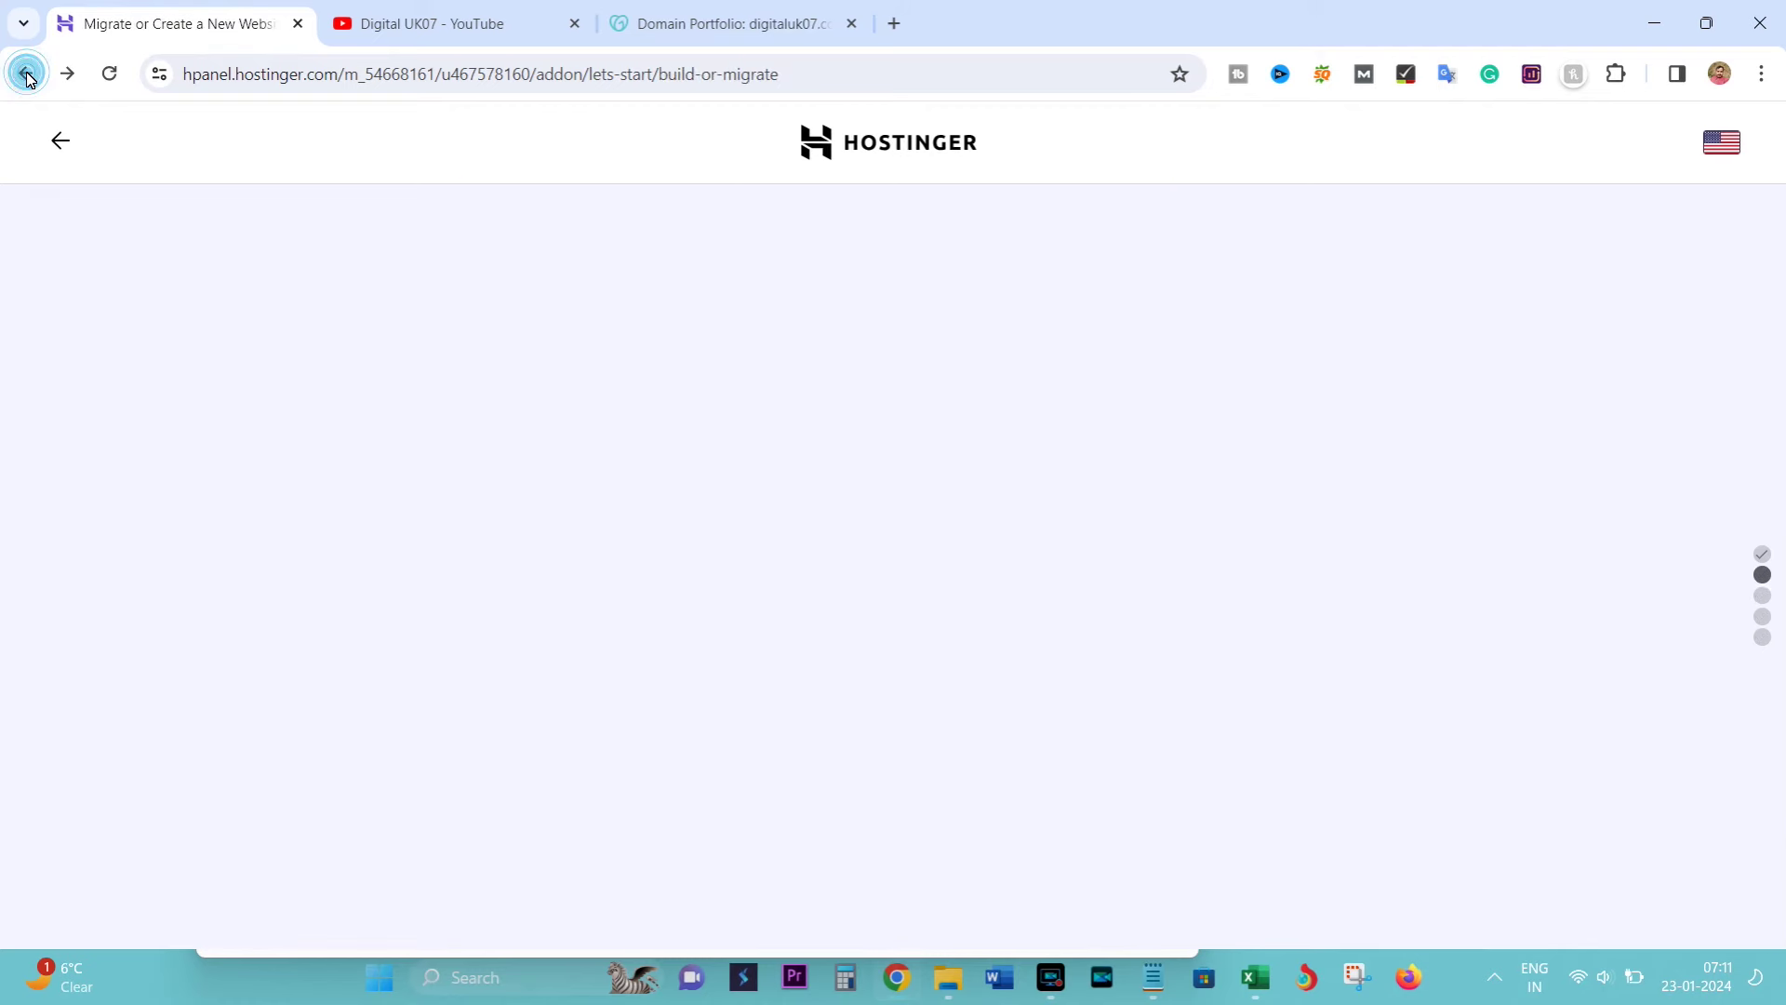
pyautogui.click(27, 75)
pyautogui.click(26, 76)
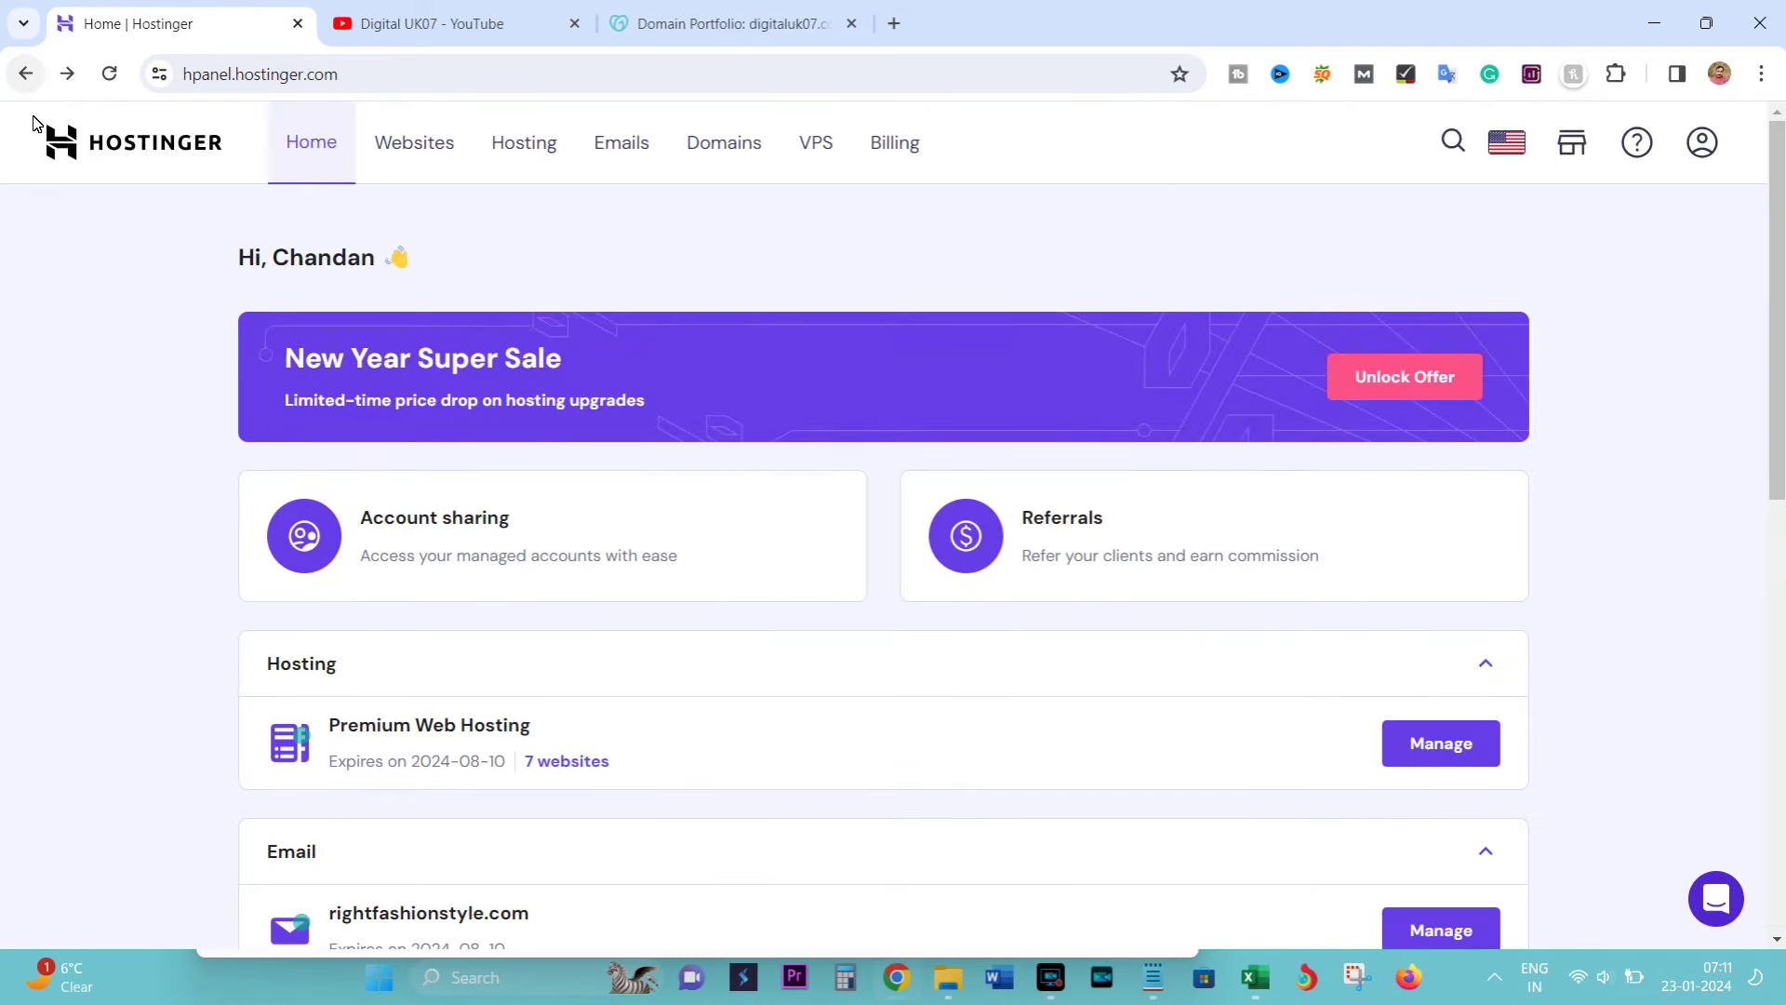
pyautogui.click(409, 163)
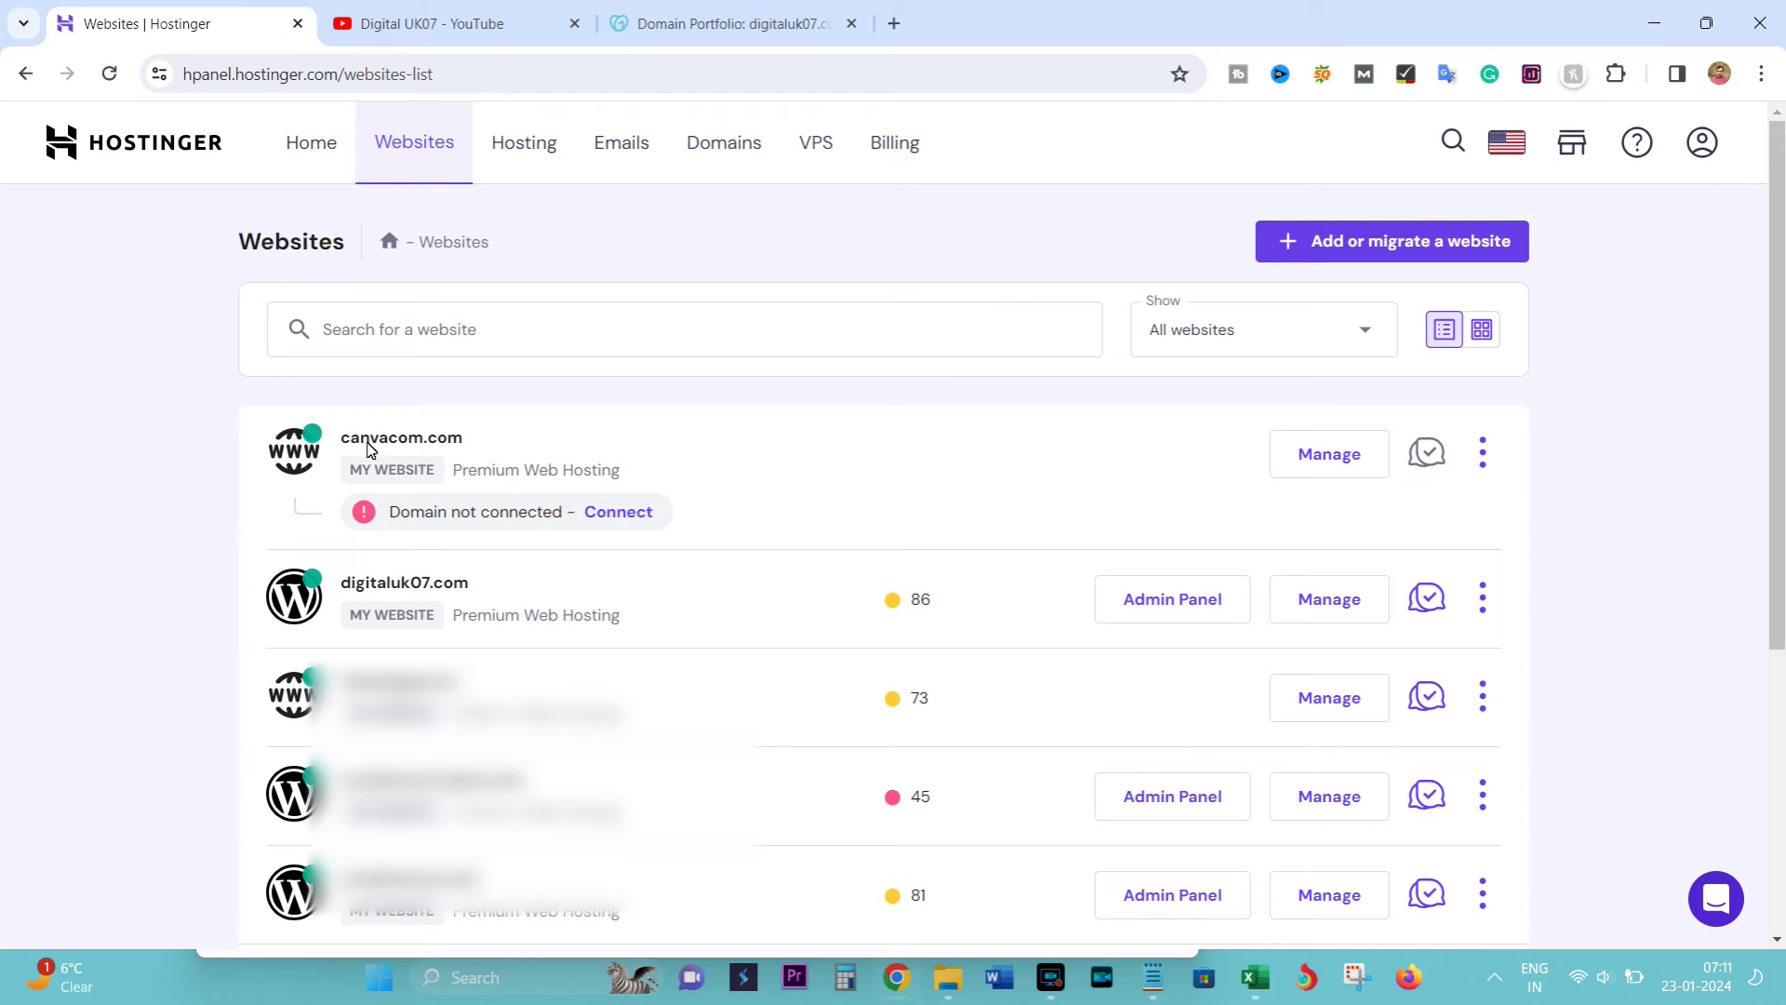
# Compare the domain connection status of canvacom.com and digitaluk07.com in the website list
pyautogui.moveTo(369, 446); pyautogui.dragTo(450, 439)
pyautogui.click(451, 439)
pyautogui.moveTo(346, 589); pyautogui.dragTo(430, 585)
pyautogui.click(469, 588)
# Switch to GoDaddy, cancel editing the nameservers and review the custom nameservers set for digitaluk07.com
pyautogui.click(726, 18)
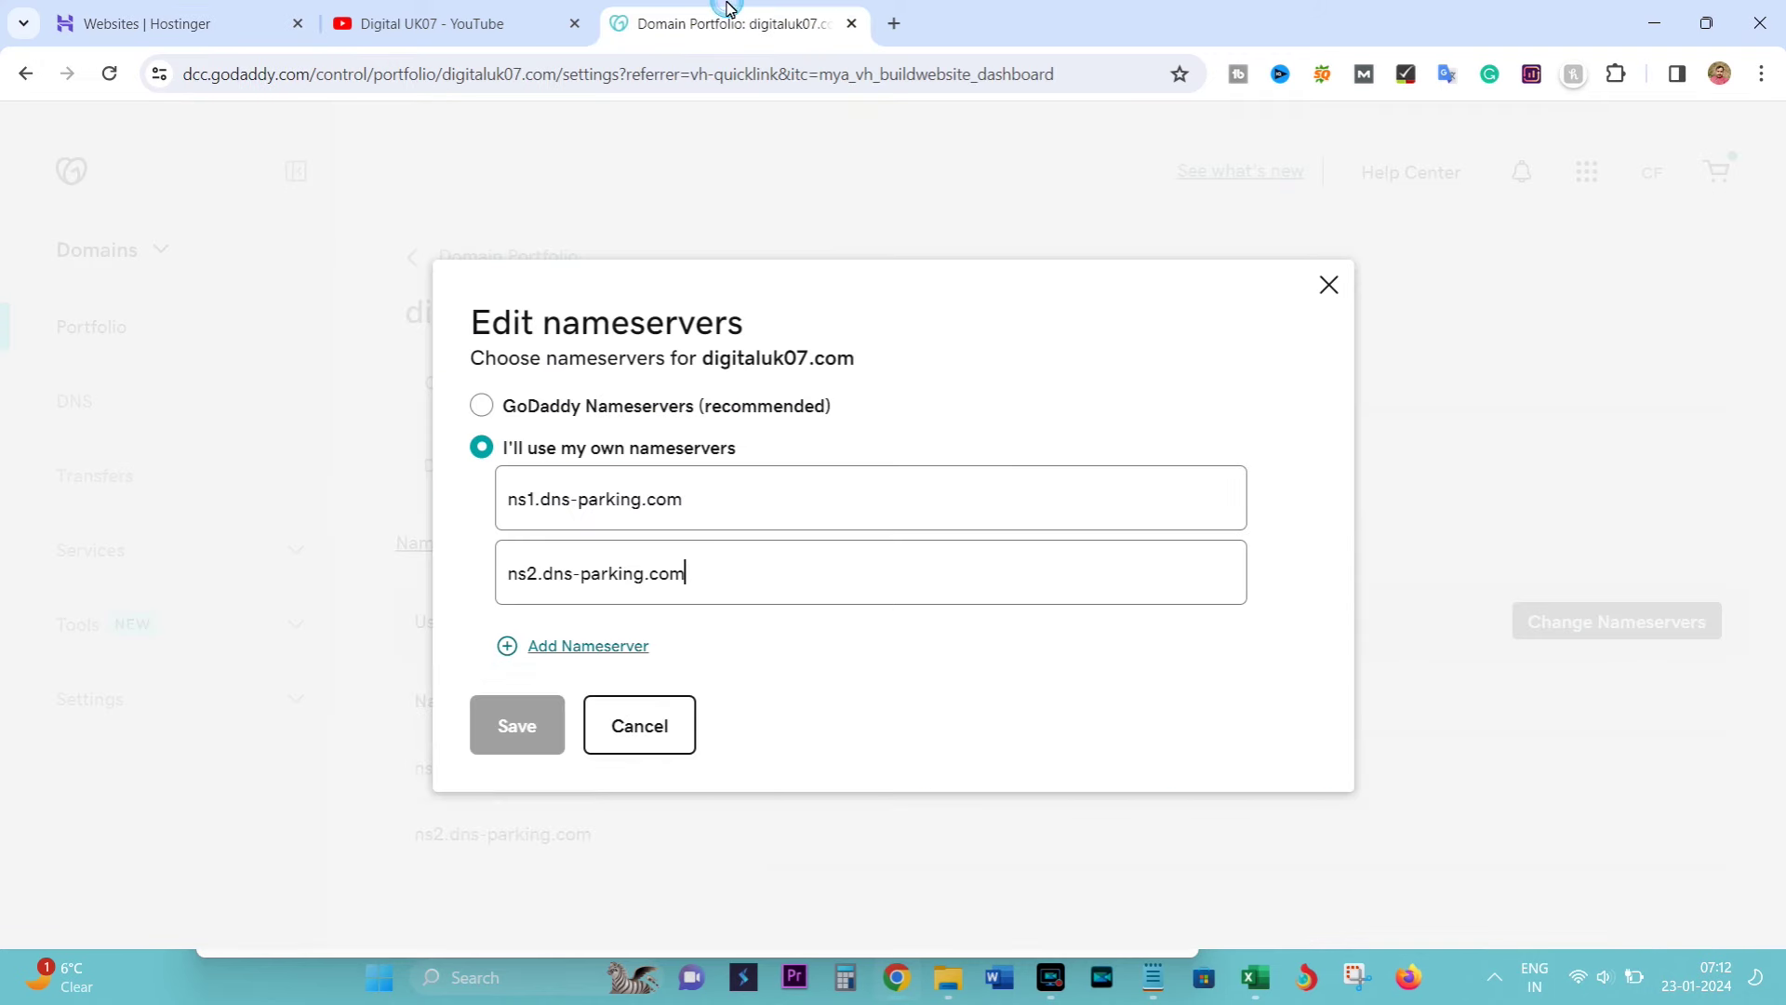
pyautogui.moveTo(679, 571); pyautogui.dragTo(530, 573)
pyautogui.click(639, 726)
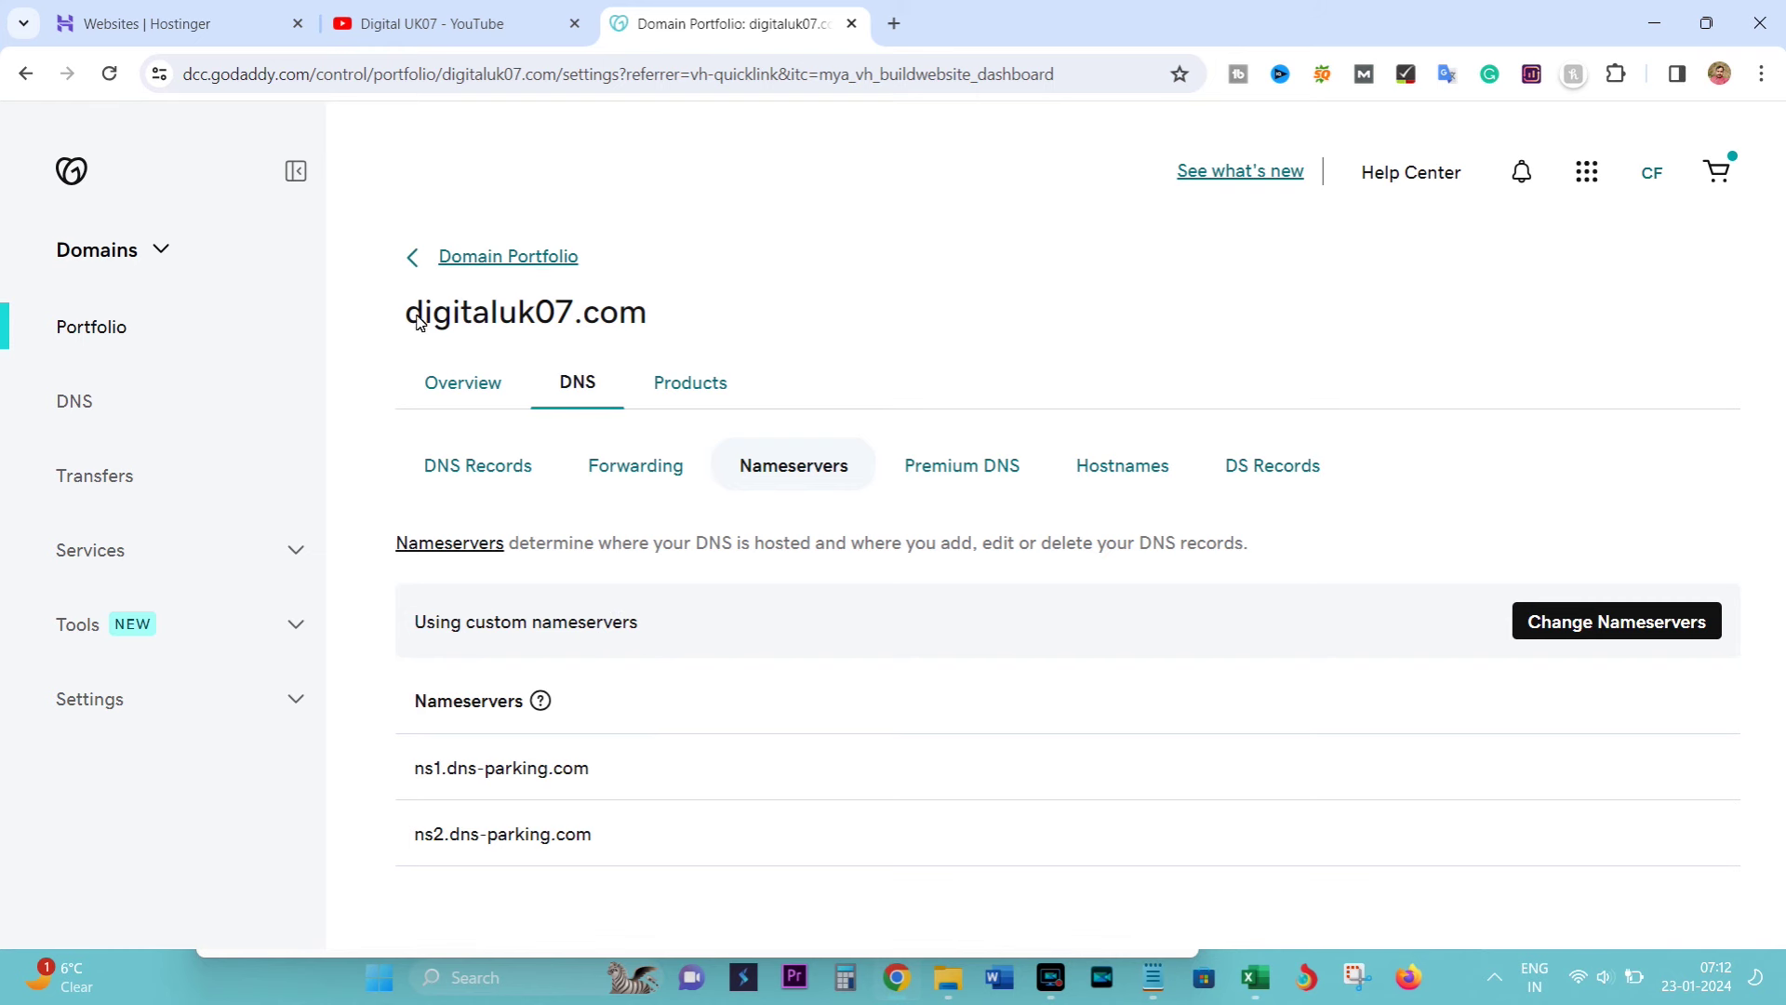
pyautogui.moveTo(410, 317); pyautogui.dragTo(676, 319)
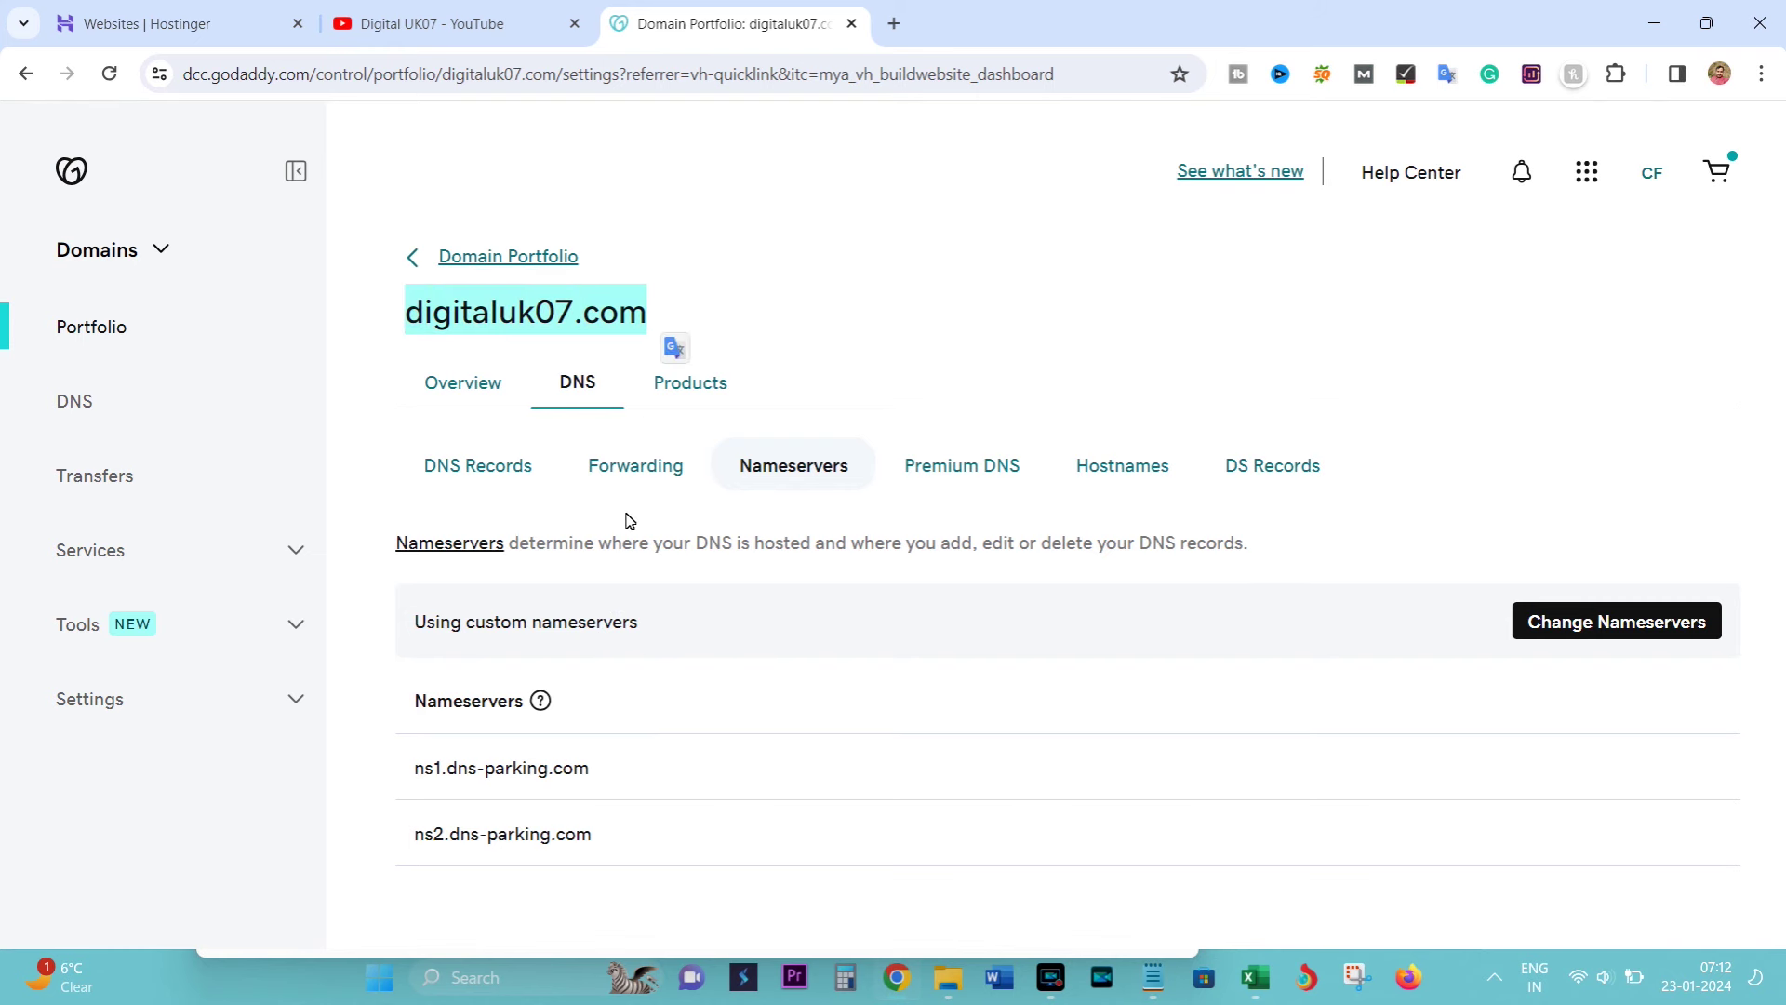
pyautogui.moveTo(416, 783); pyautogui.dragTo(571, 778)
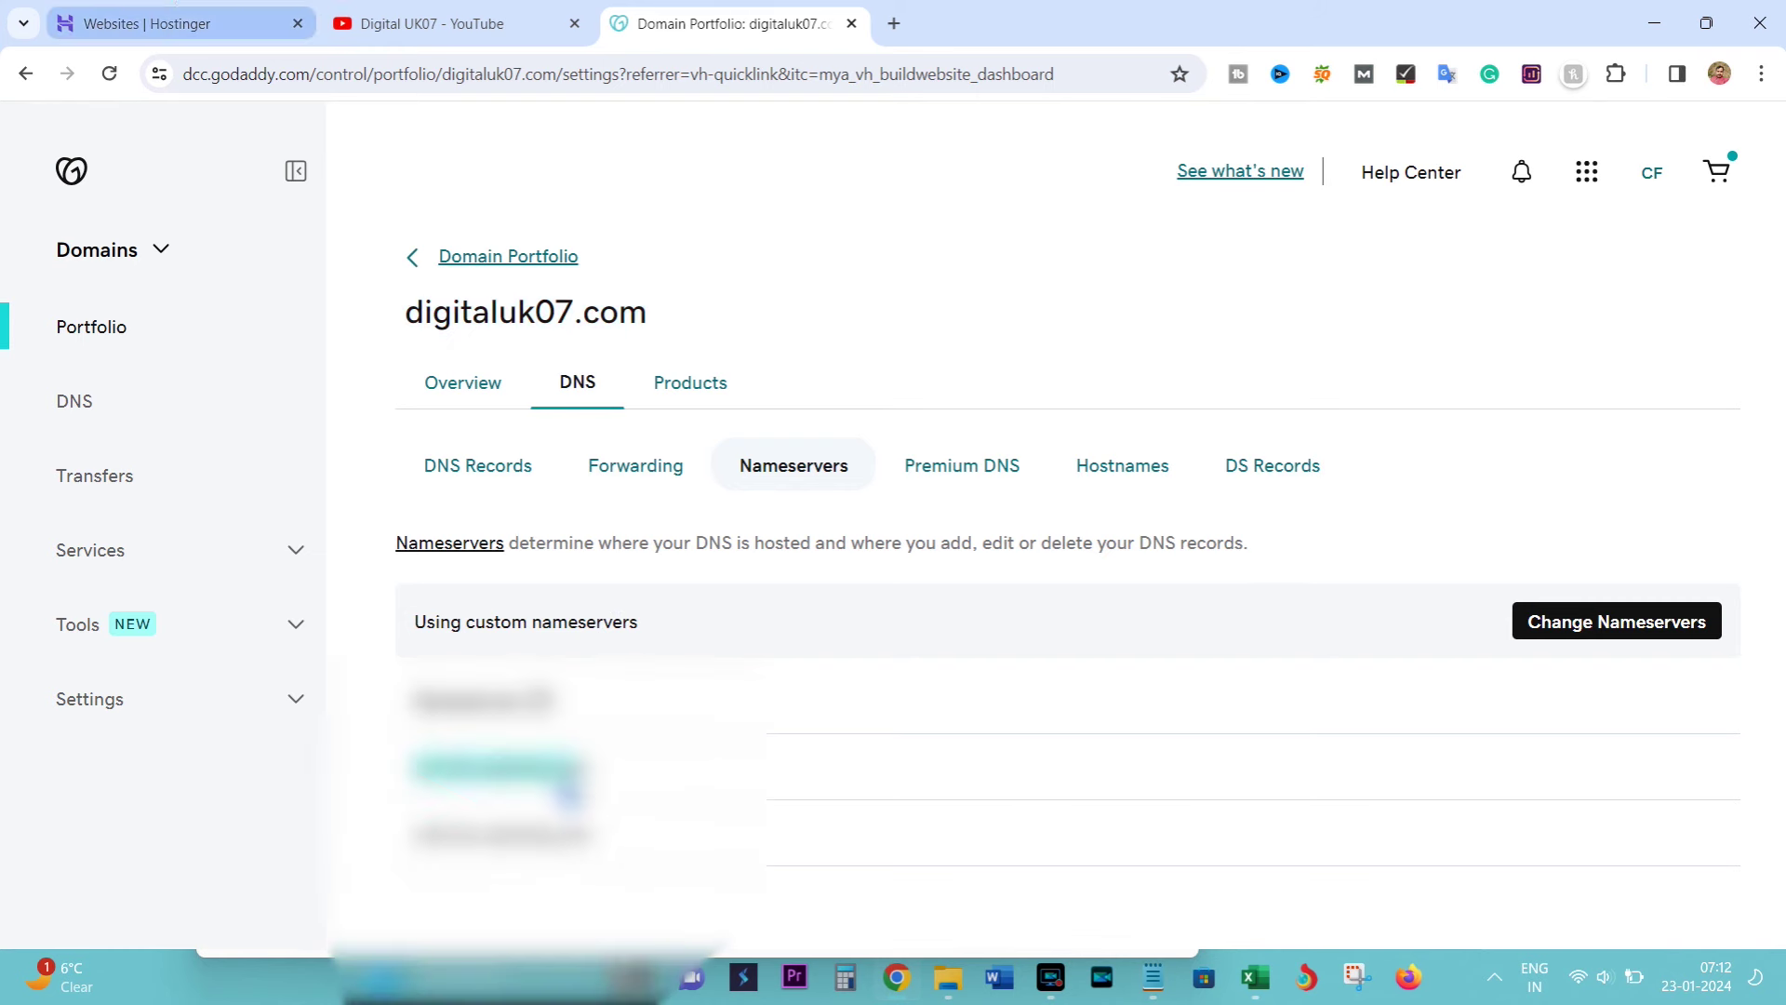
# Switch back to the Hostinger home dashboard, and look through the latest videos on the Digital UK07 YouTube channel
pyautogui.click(182, 21)
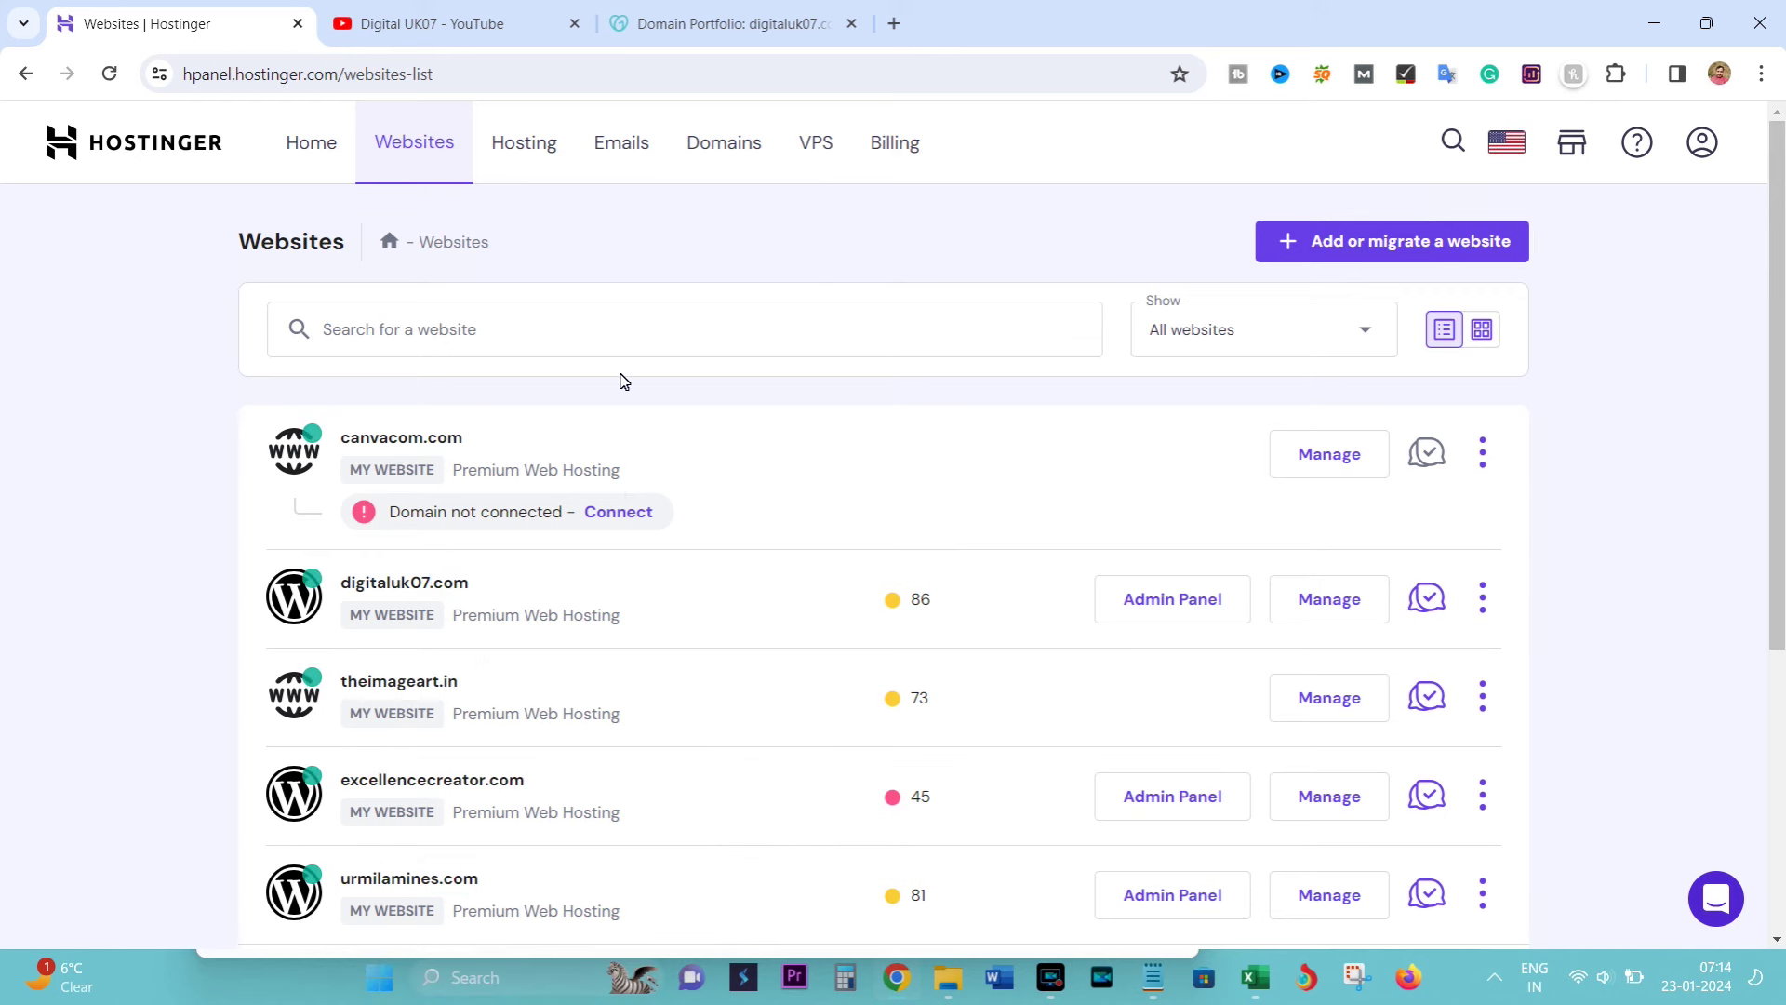
pyautogui.click(325, 150)
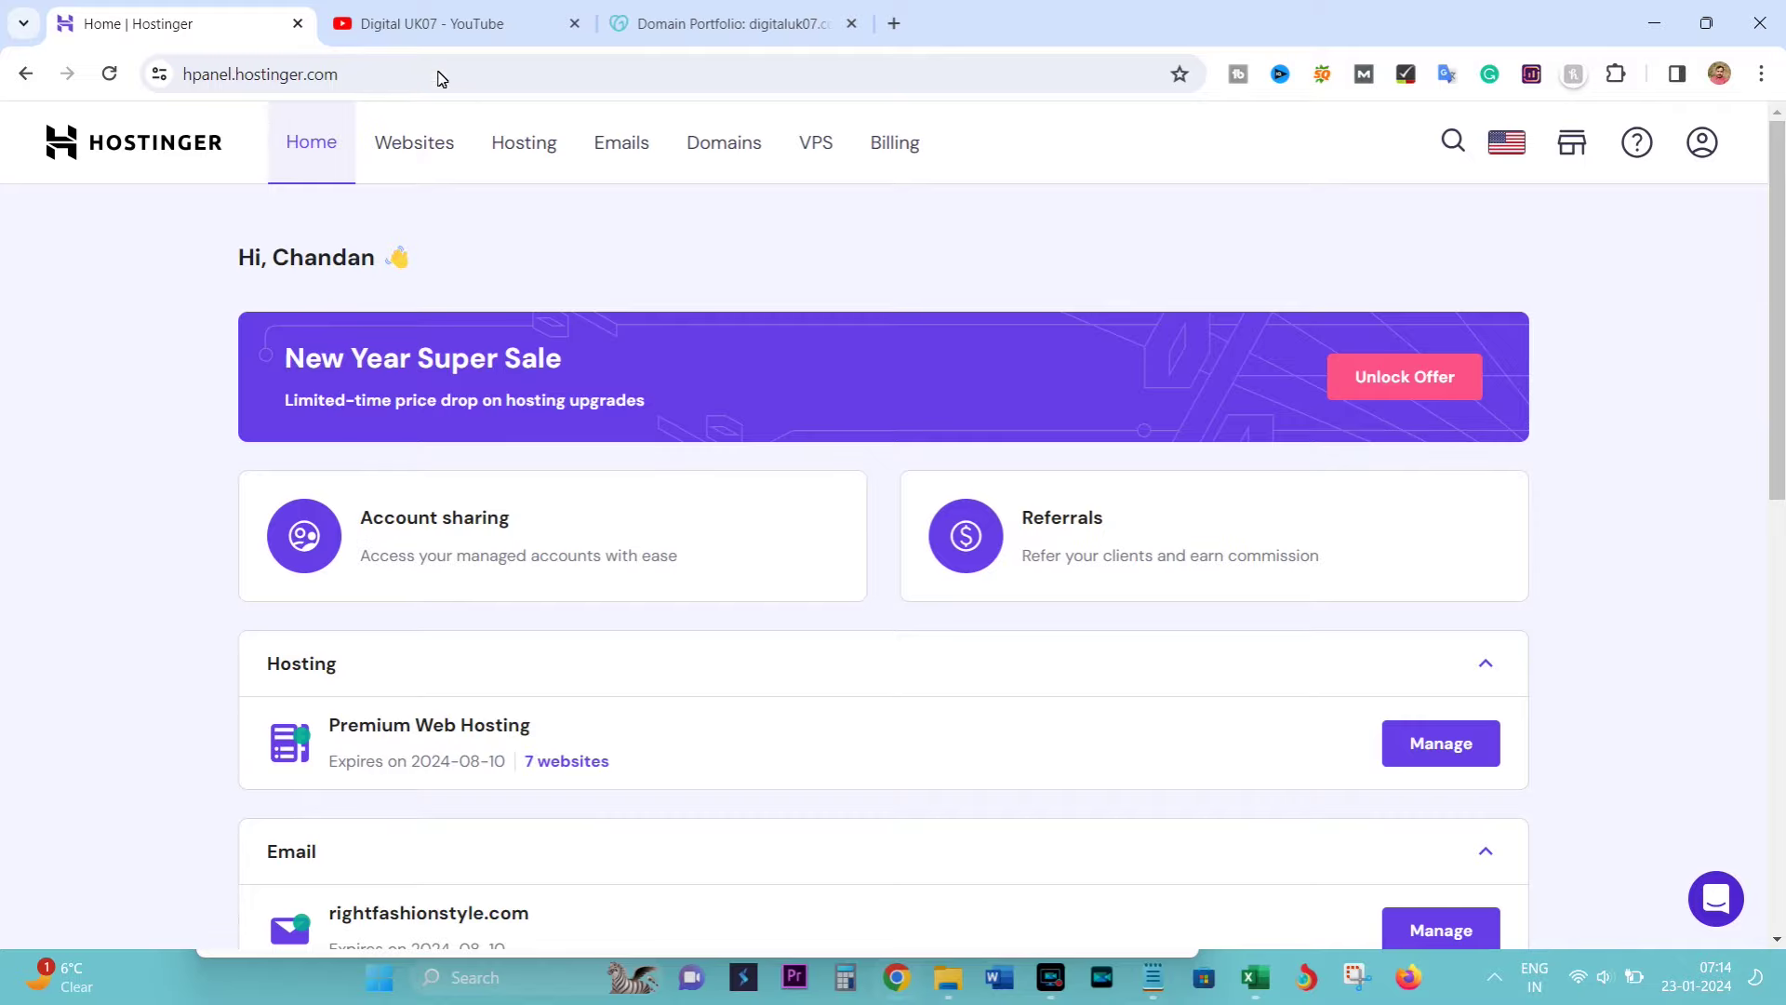
pyautogui.click(463, 26)
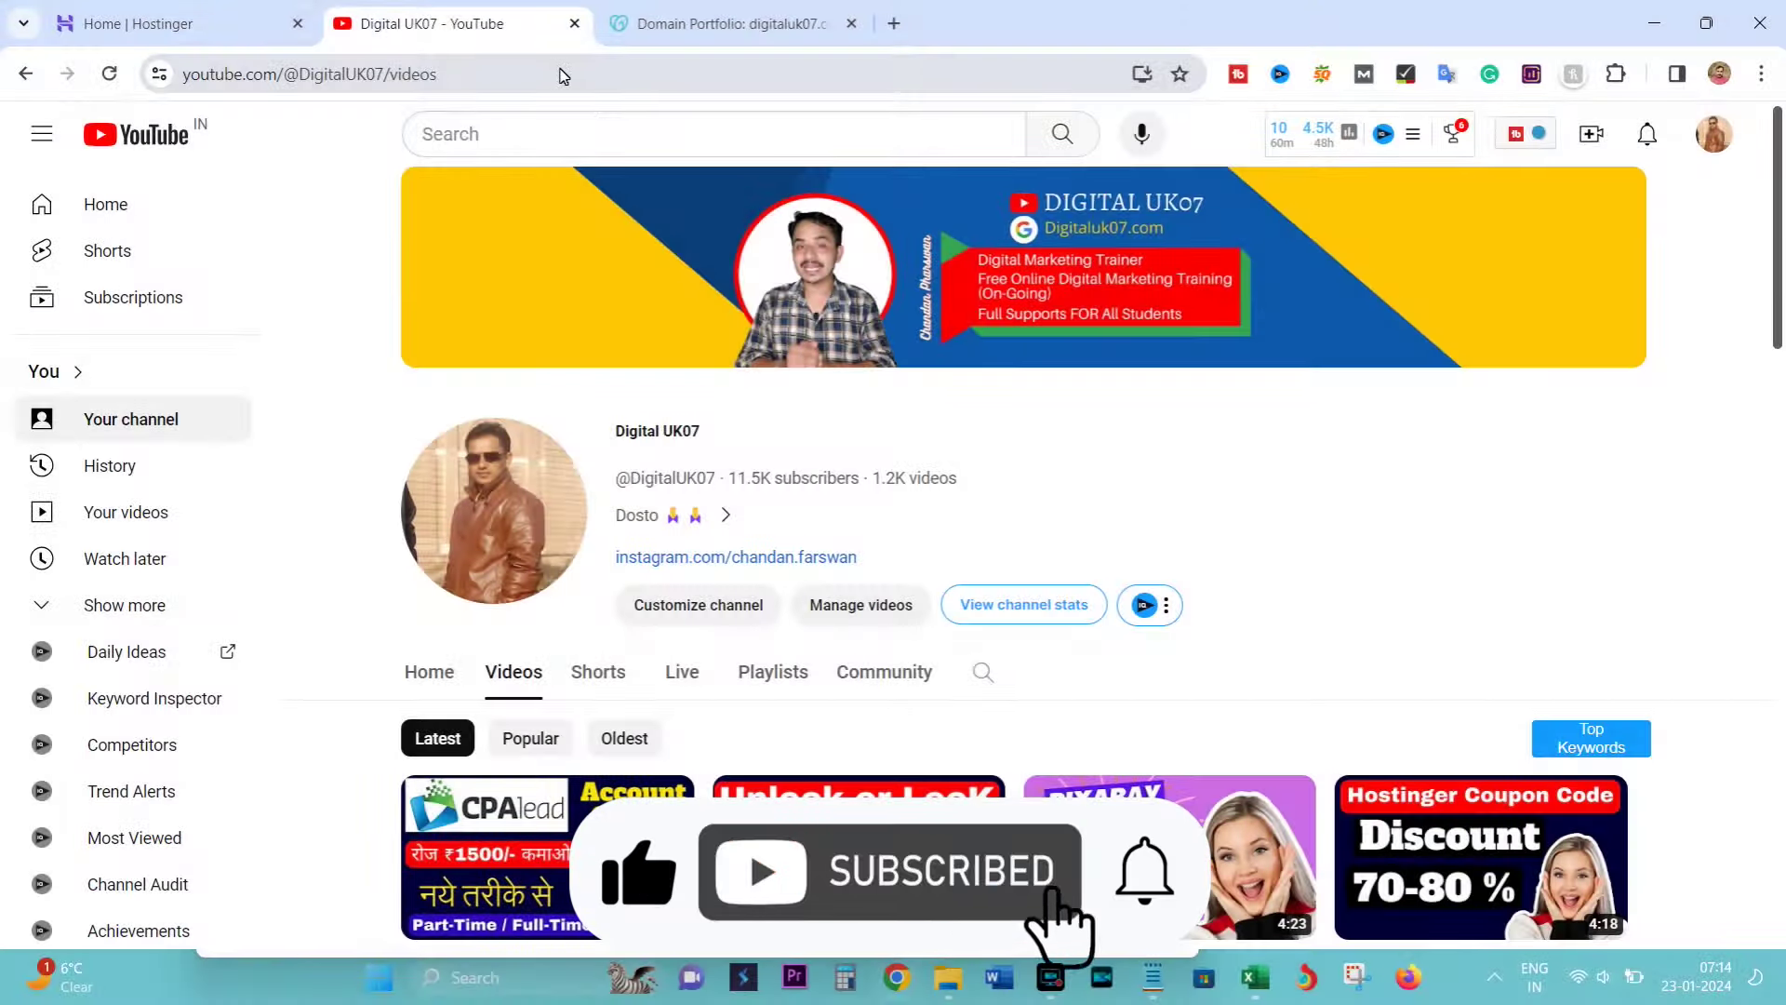
pyautogui.scroll(-4, 1488, 347)
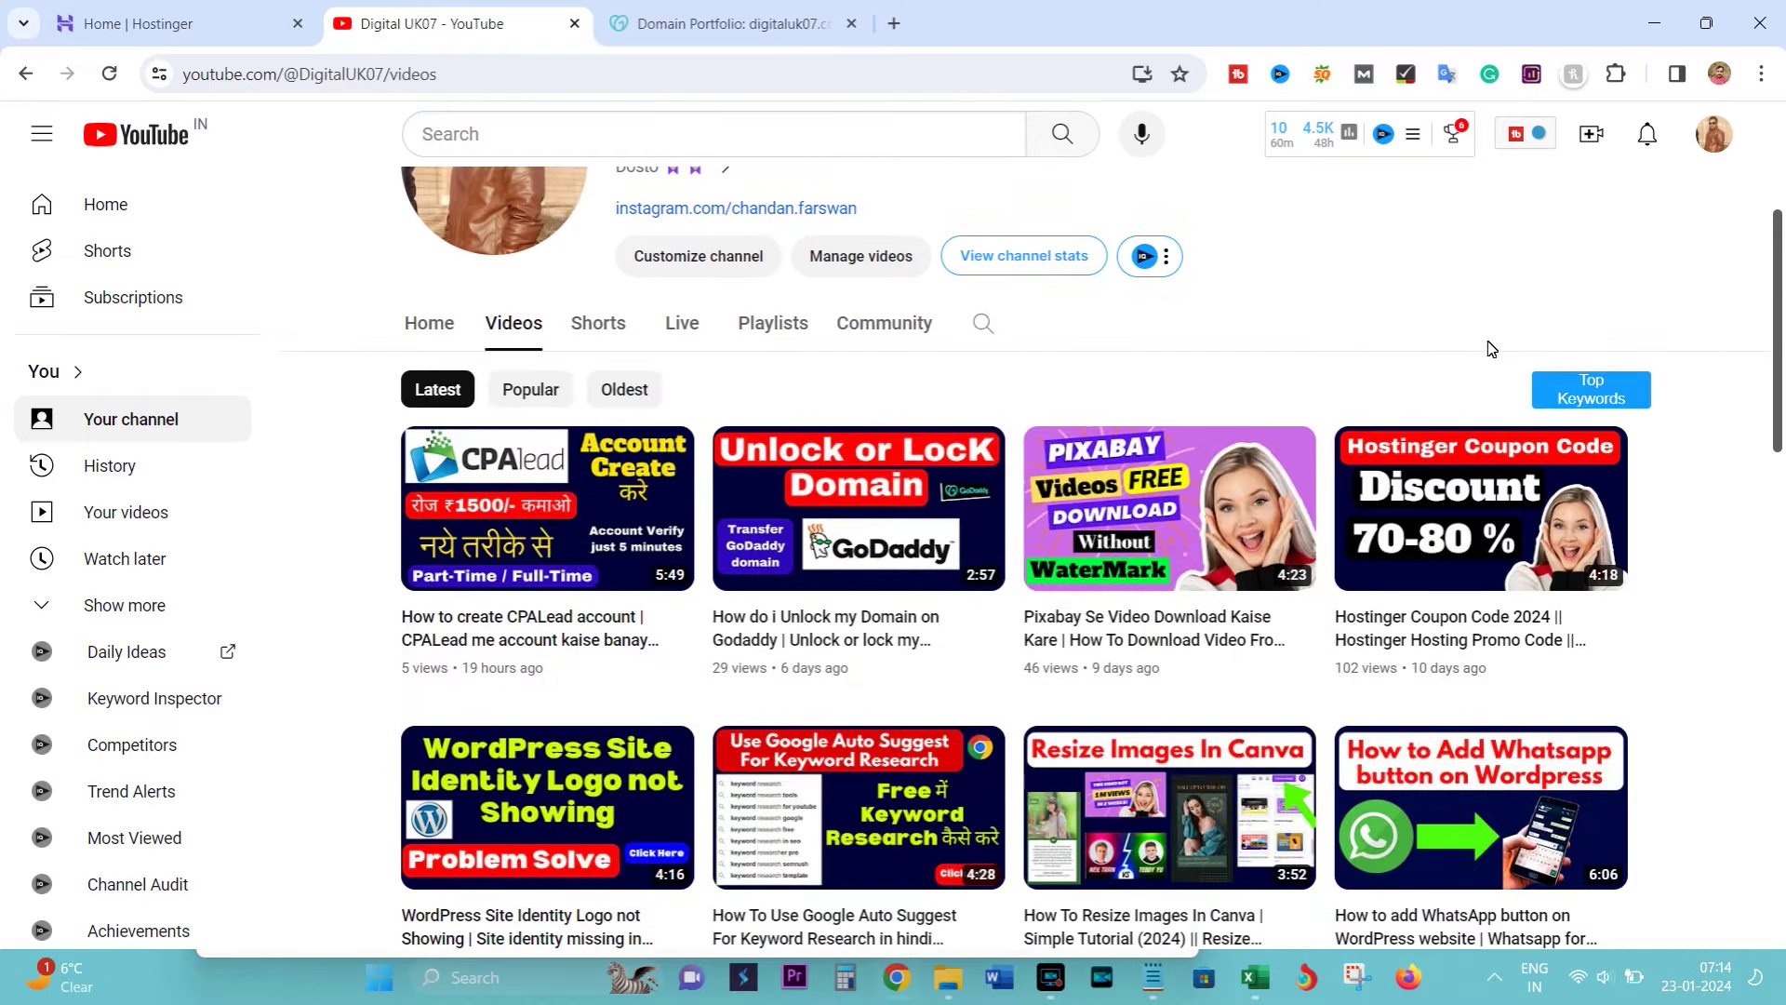